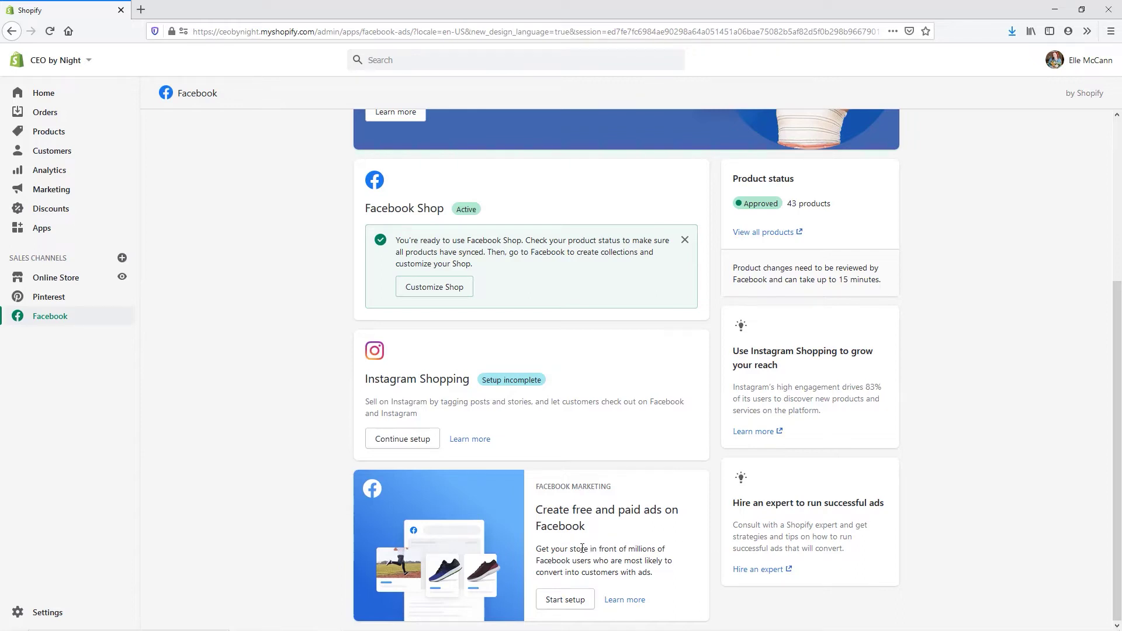
Open customization of the Facebook Shop, edit the CEO by Night shop in Commerce Manager and get started with Shop Builder
{"action": "scroll", "coordinate": [584, 549], "scroll_direction": "up", "scroll_amount": 4}
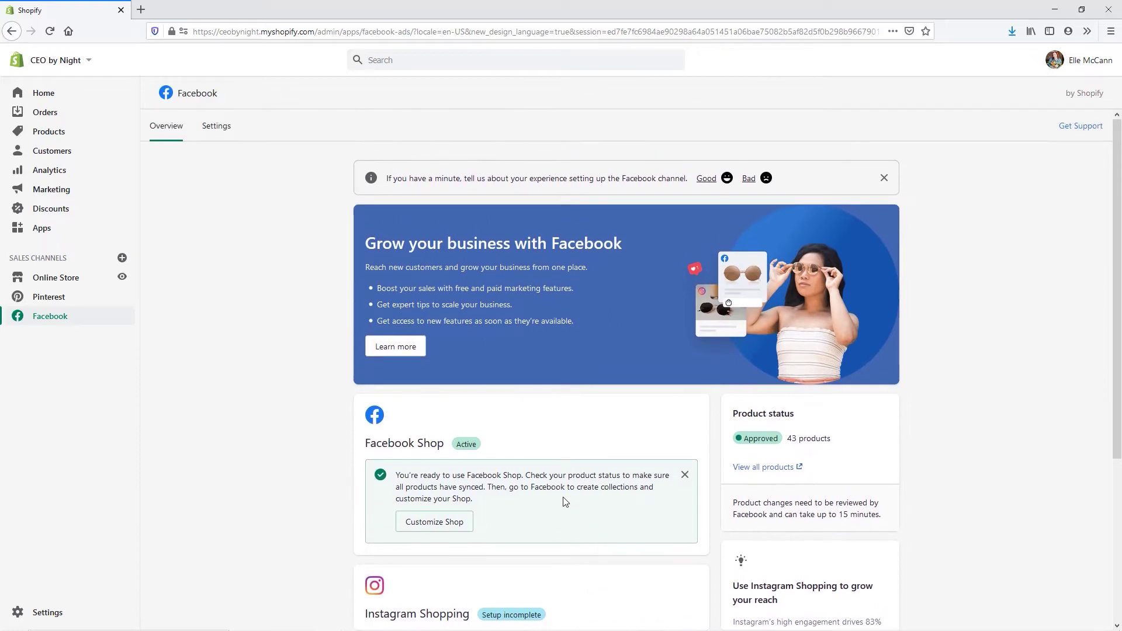
{"action": "left_click", "coordinate": [445, 527]}
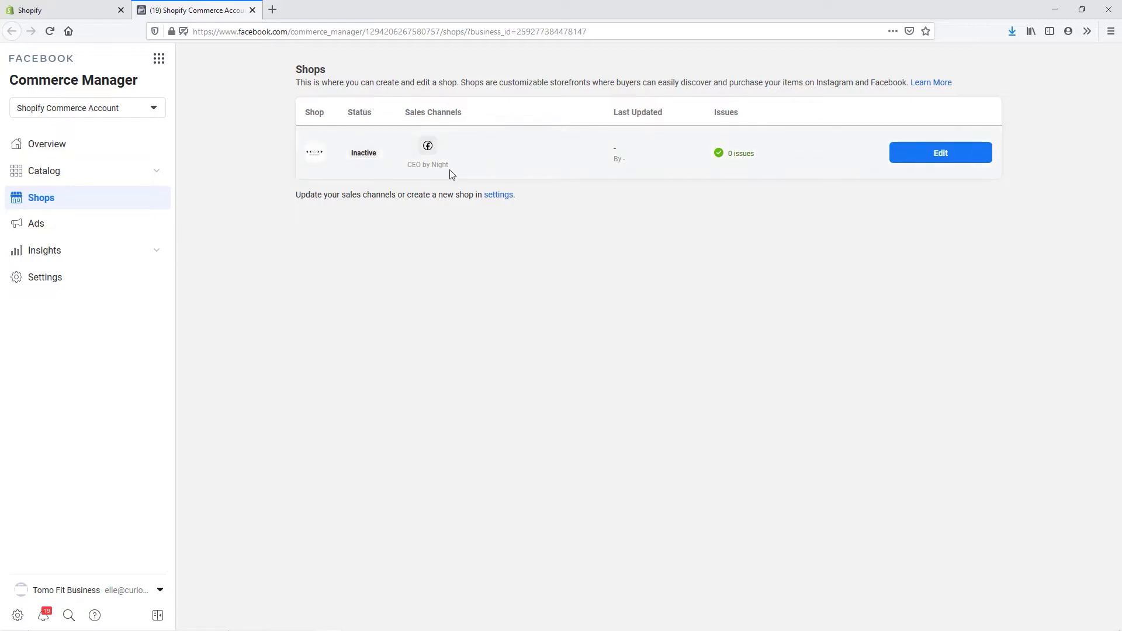
{"action": "left_click", "coordinate": [935, 154]}
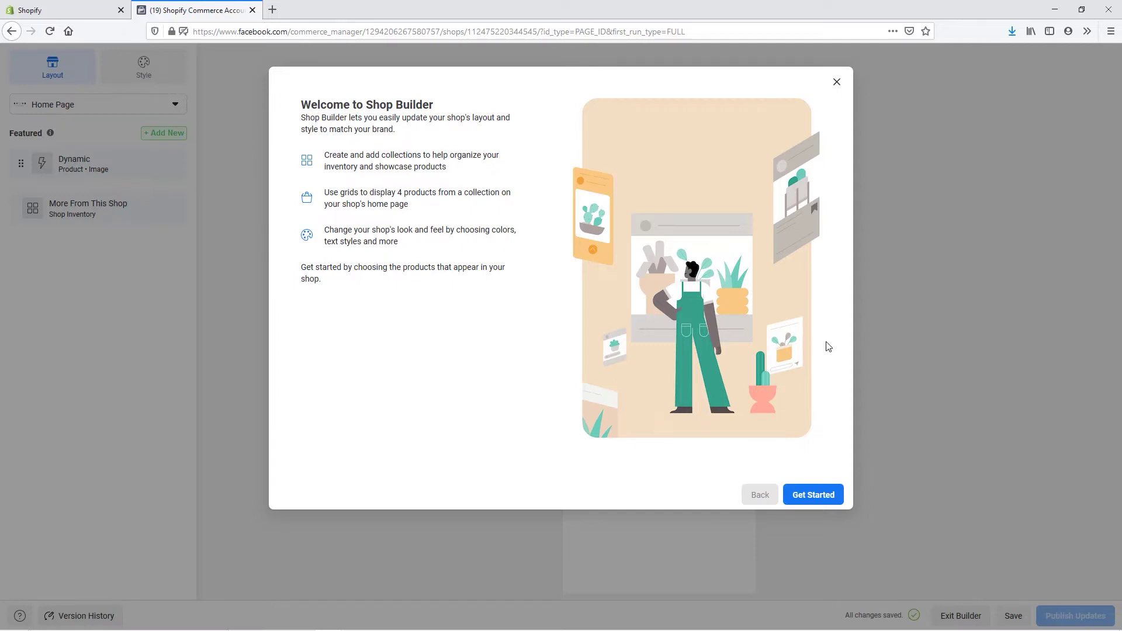
{"action": "left_click", "coordinate": [809, 501]}
{"action": "left_click", "coordinate": [809, 501]}
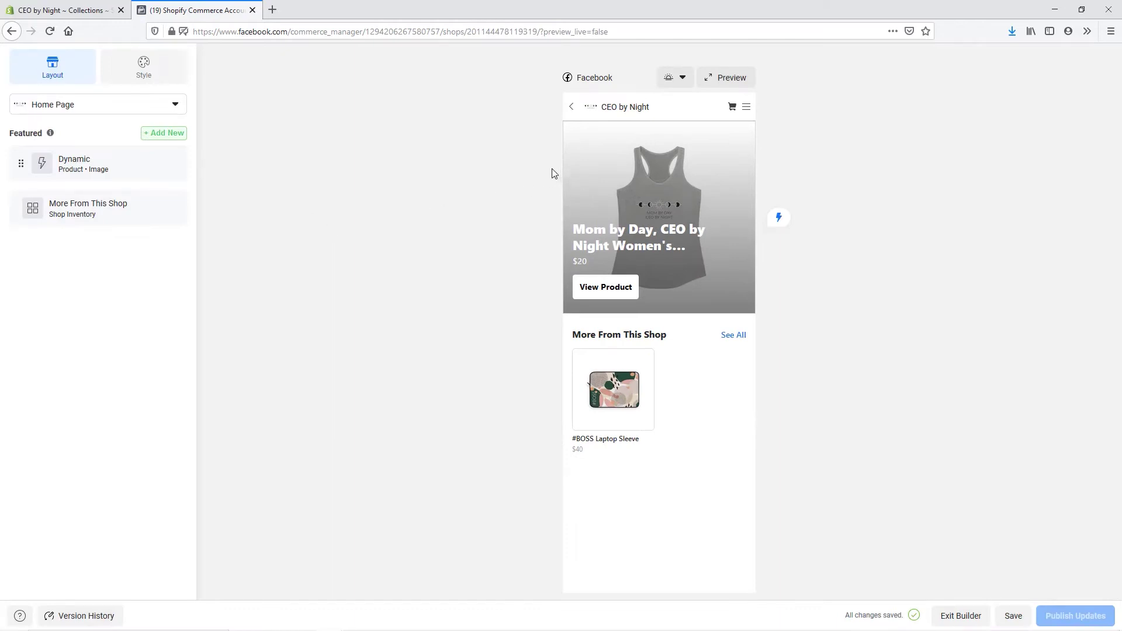
Add a featured collection to the shop's home page and choose to create a new collection for it
{"action": "mouse_move", "coordinate": [111, 172]}
{"action": "left_click", "coordinate": [166, 134]}
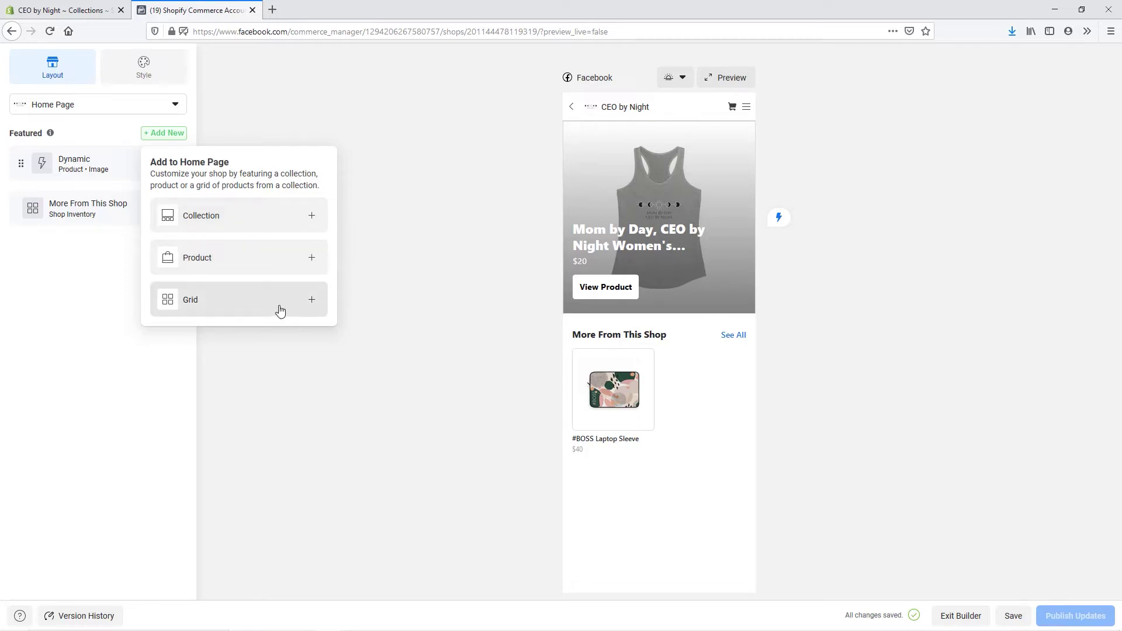
{"action": "left_click", "coordinate": [311, 220]}
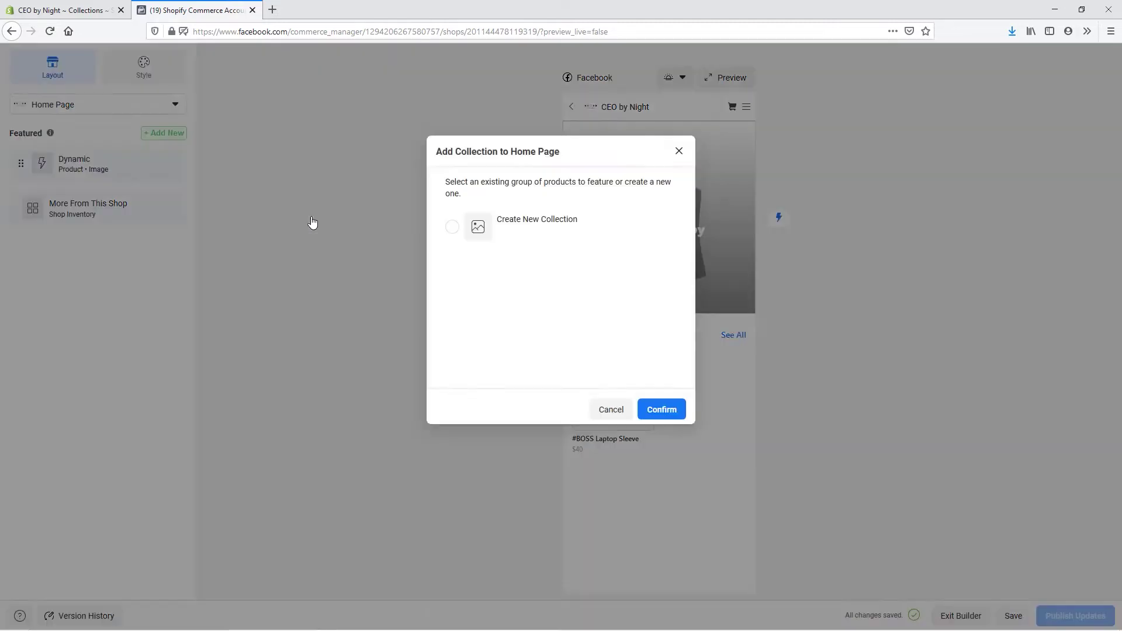
{"action": "left_click", "coordinate": [534, 228]}
{"action": "left_click", "coordinate": [664, 410]}
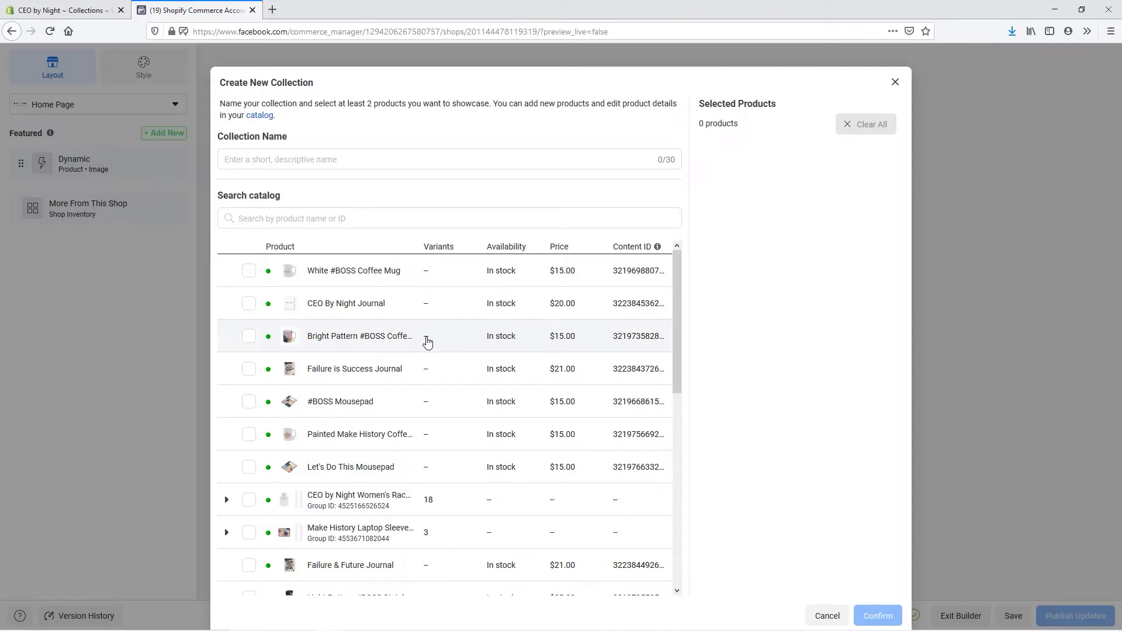
Select the White #BOSS, Bright Pattern #BOSS and Painted Make History coffee mugs for the new collection
{"action": "left_click", "coordinate": [249, 271]}
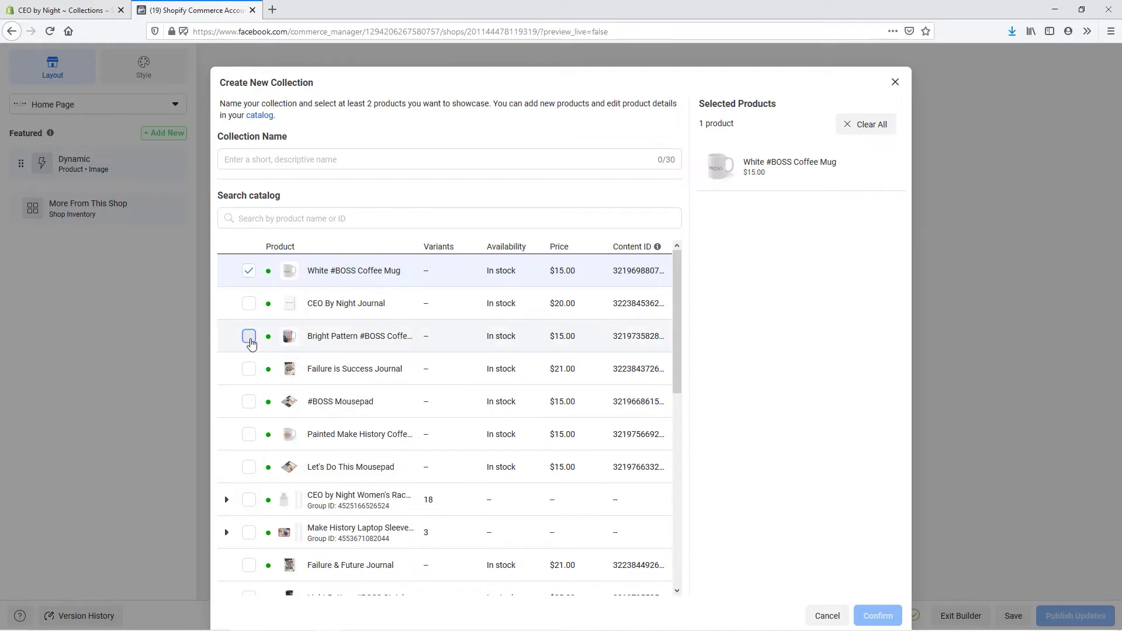
{"action": "left_click", "coordinate": [249, 336]}
{"action": "left_click", "coordinate": [257, 435]}
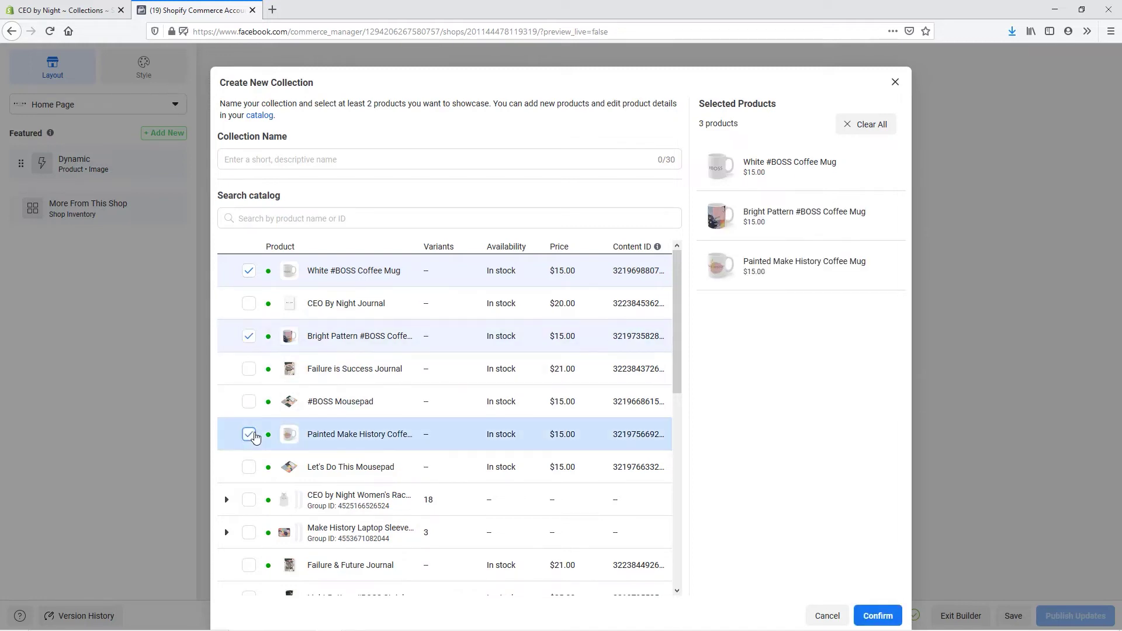
Add the Light Pattern #BOSS and Bright Pattern Let's Do This stainless steel mugs and the White Mom By Day, CEO By Night coffee mug
{"action": "scroll", "coordinate": [318, 467], "scroll_direction": "down", "scroll_amount": 3}
{"action": "scroll", "coordinate": [327, 471], "scroll_direction": "down", "scroll_amount": 4}
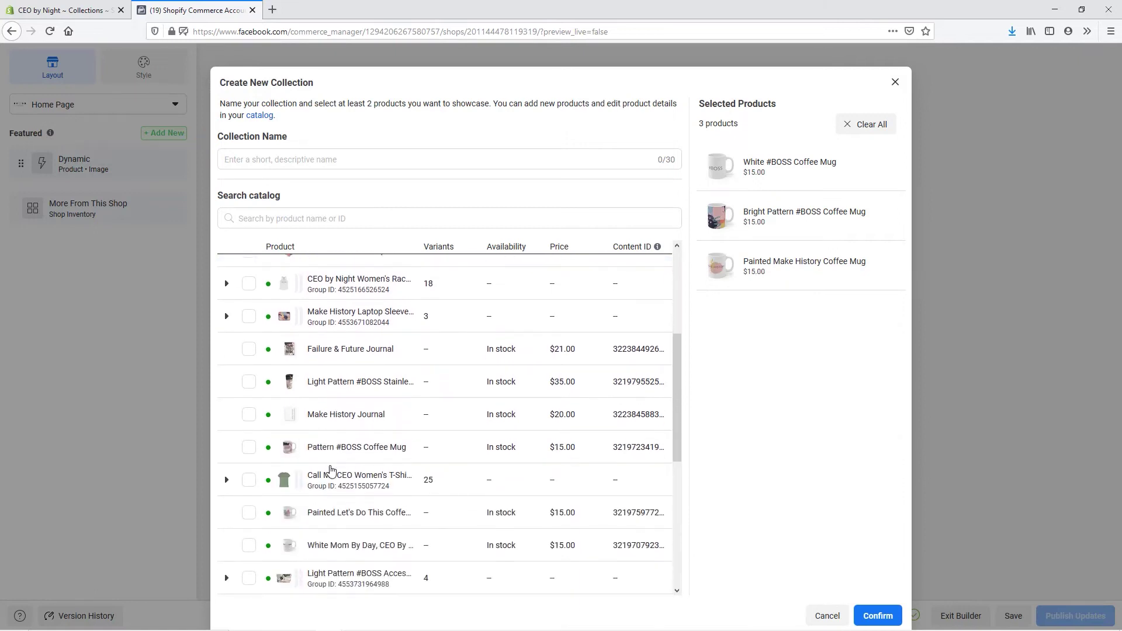
{"action": "left_click", "coordinate": [249, 369]}
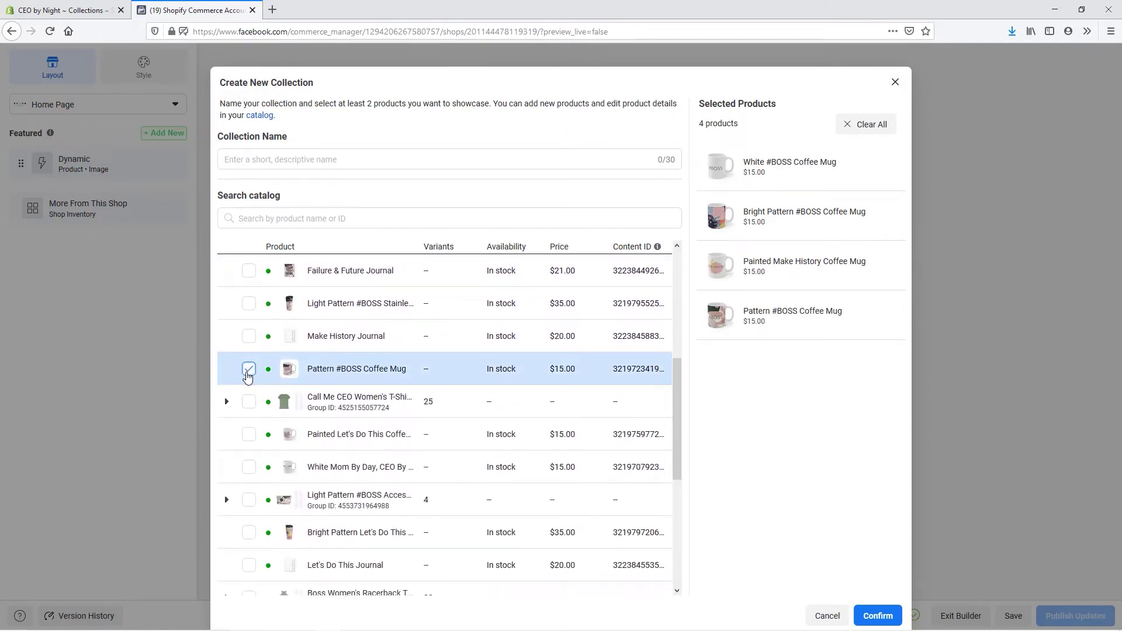
{"action": "left_click", "coordinate": [247, 371]}
{"action": "left_click", "coordinate": [250, 309]}
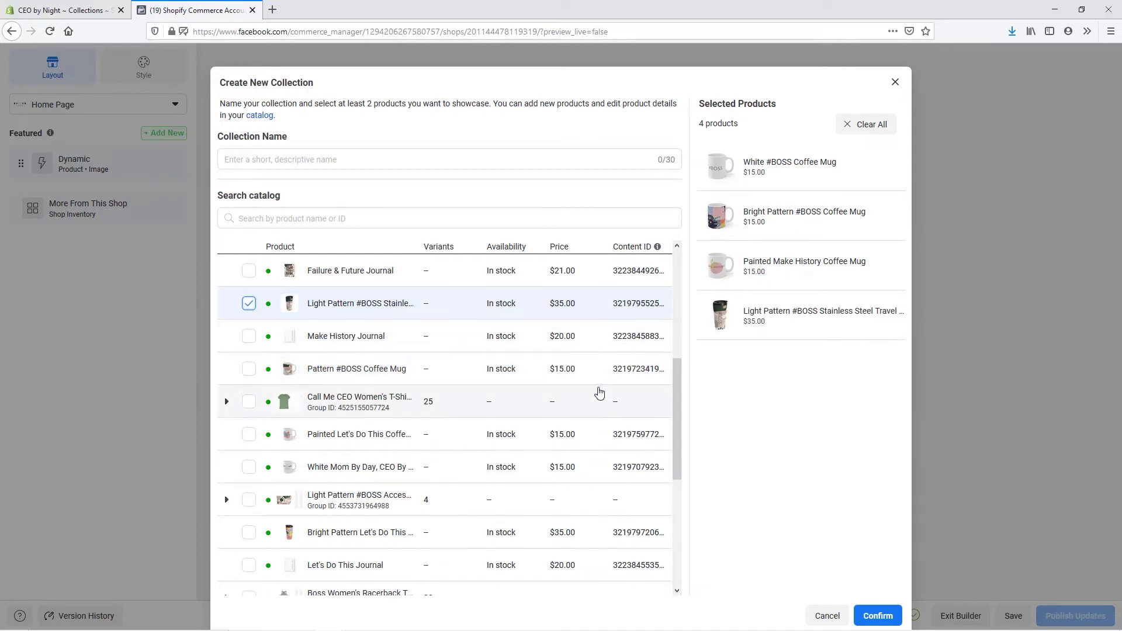
{"action": "left_click", "coordinate": [249, 533]}
{"action": "scroll", "coordinate": [257, 432], "scroll_direction": "down", "scroll_amount": 3}
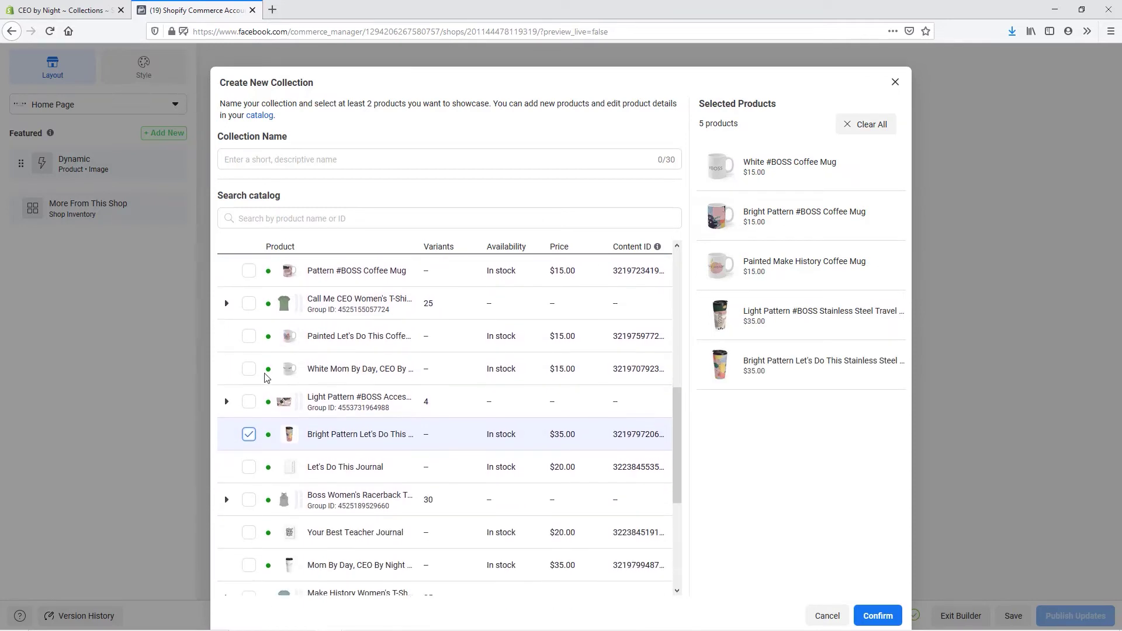
{"action": "left_click", "coordinate": [250, 370]}
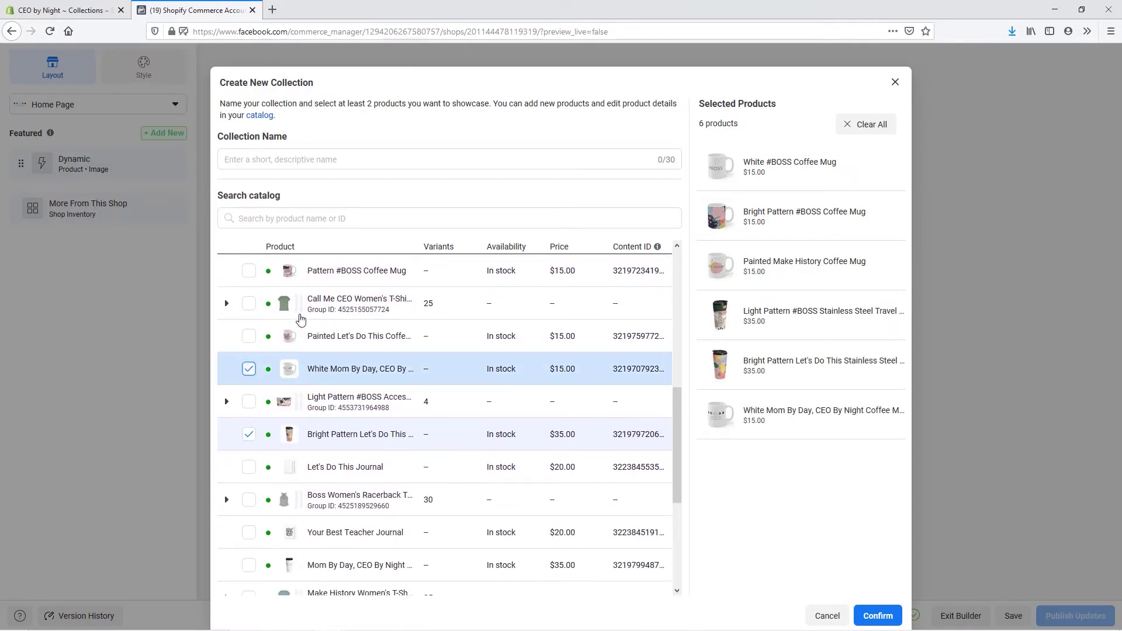
Name the collection Drinkware and confirm its creation
{"action": "left_click", "coordinate": [319, 159]}
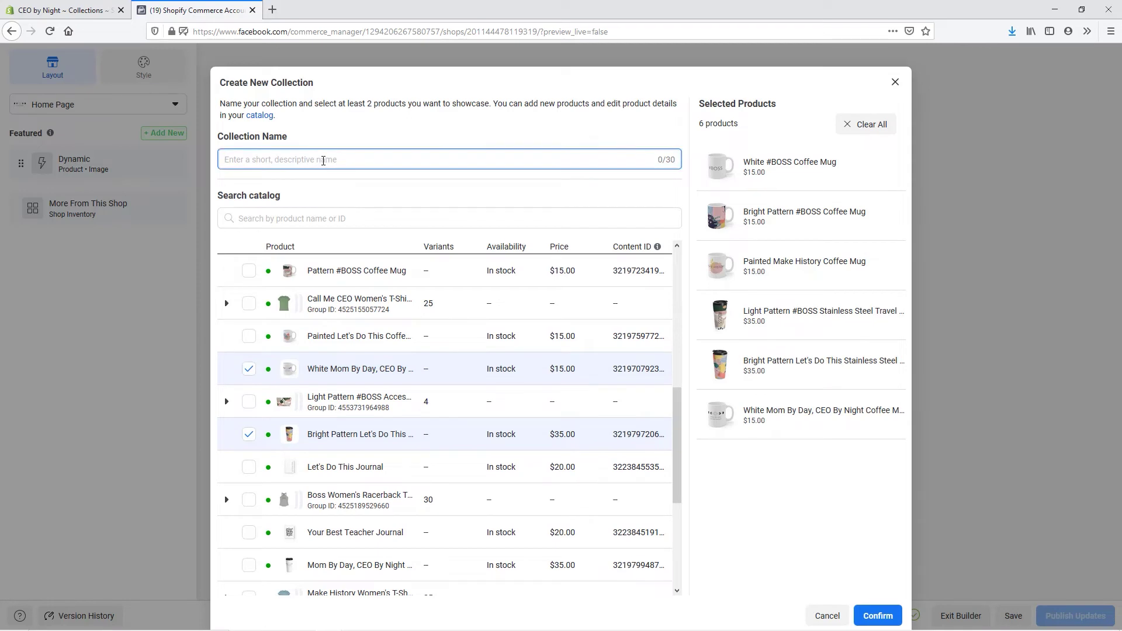
{"action": "type", "text": "Drinkware"}
{"action": "left_click", "coordinate": [878, 616]}
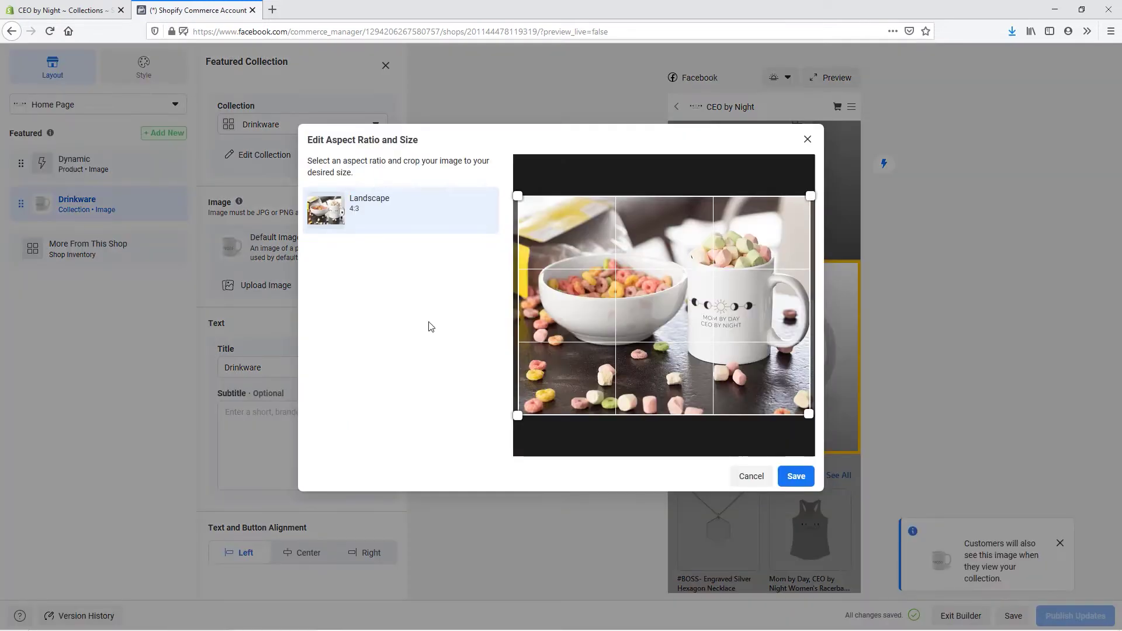
Crop the uploaded Drinkware image at the Landscape 4:3 ratio, keeping the bowl and mug in frame, and save it
{"action": "left_click_drag", "start_coordinate": [518, 196], "coordinate": [485, 193]}
{"action": "left_click_drag", "start_coordinate": [660, 310], "coordinate": [758, 349]}
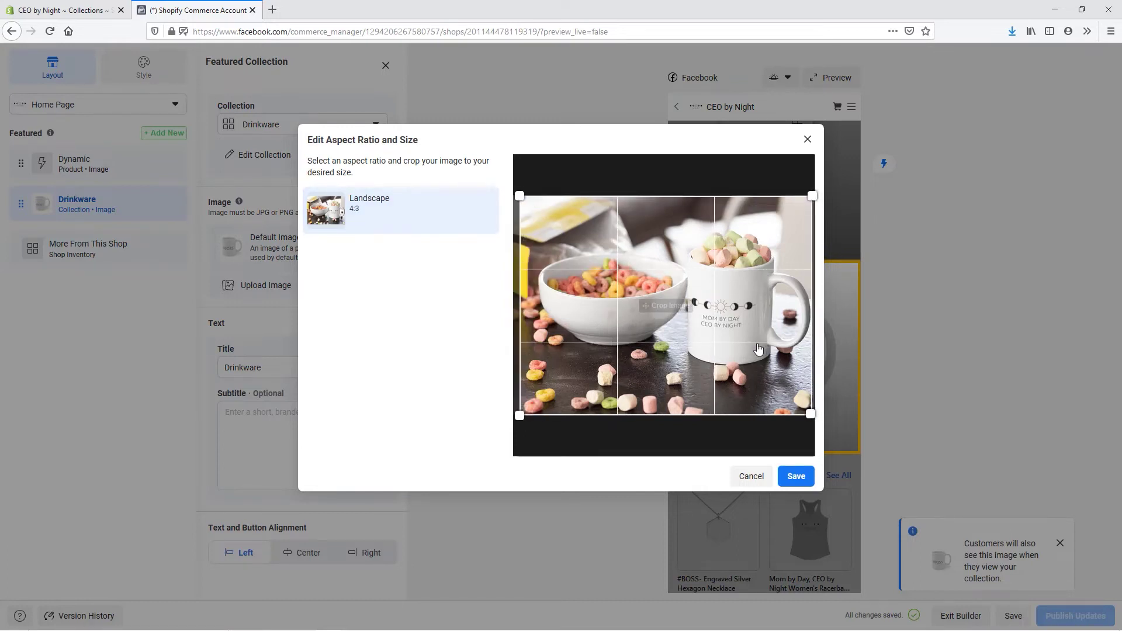
{"action": "left_click", "coordinate": [801, 482]}
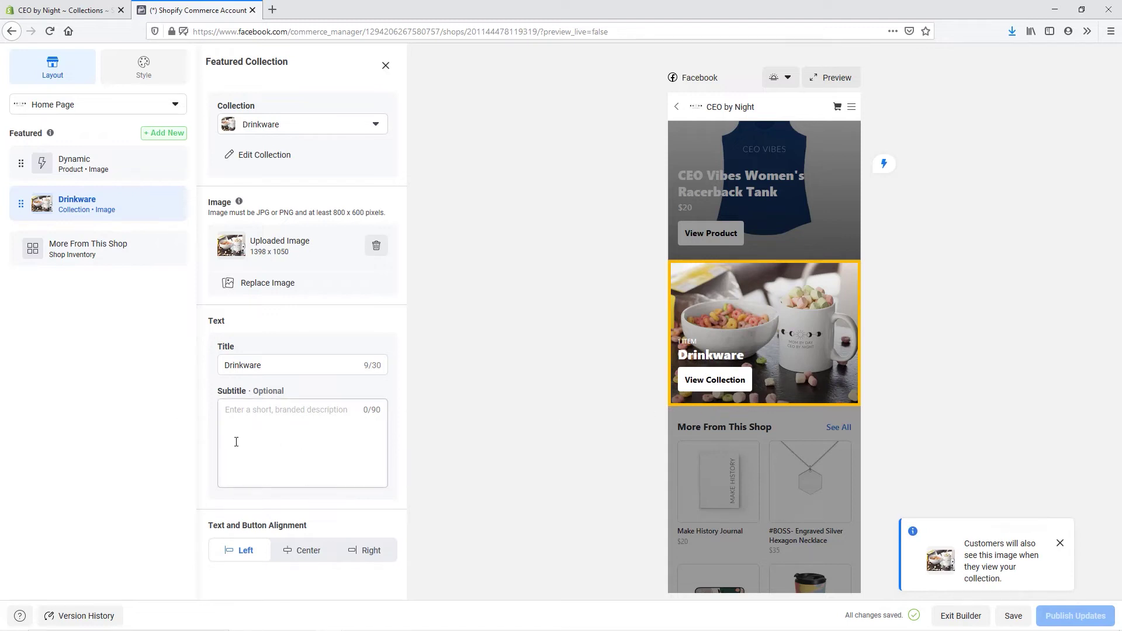
Try centre alignment for the Drinkware text and button, and return the alignment to left
{"action": "left_click", "coordinate": [298, 549]}
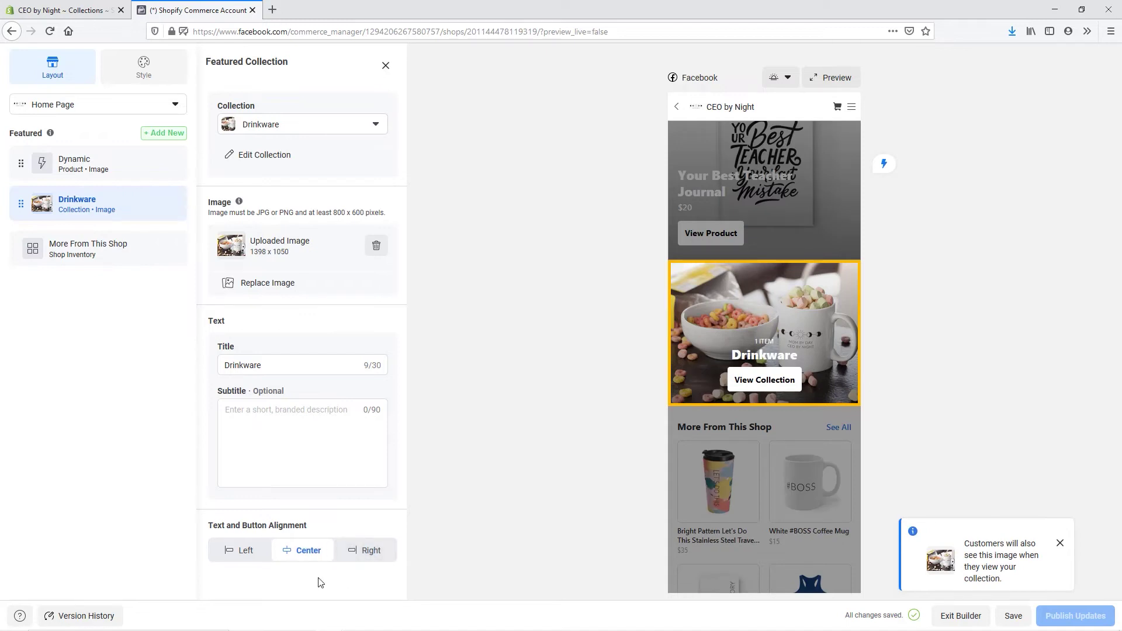
{"action": "left_click", "coordinate": [240, 555]}
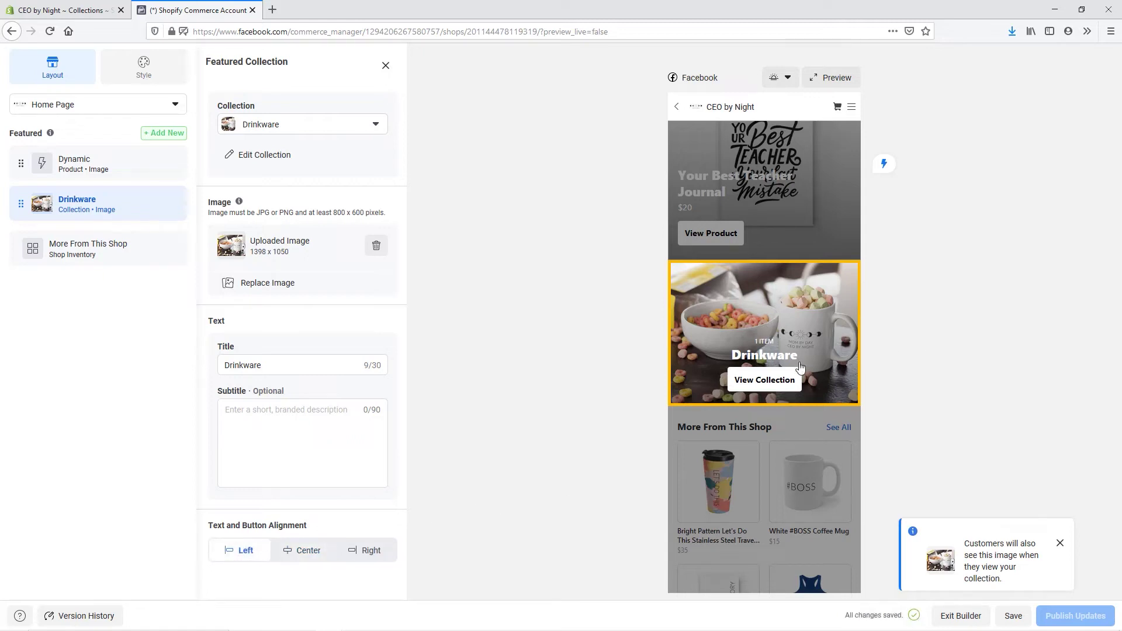
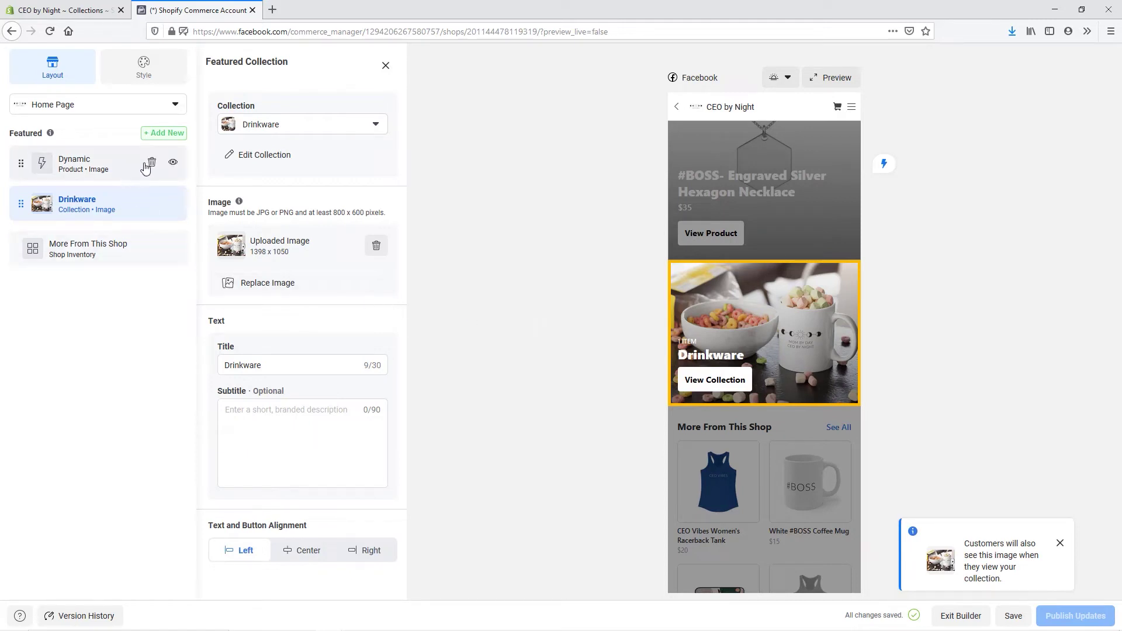
Delete the Dynamic product from the home page's featured items
{"action": "left_click", "coordinate": [108, 165]}
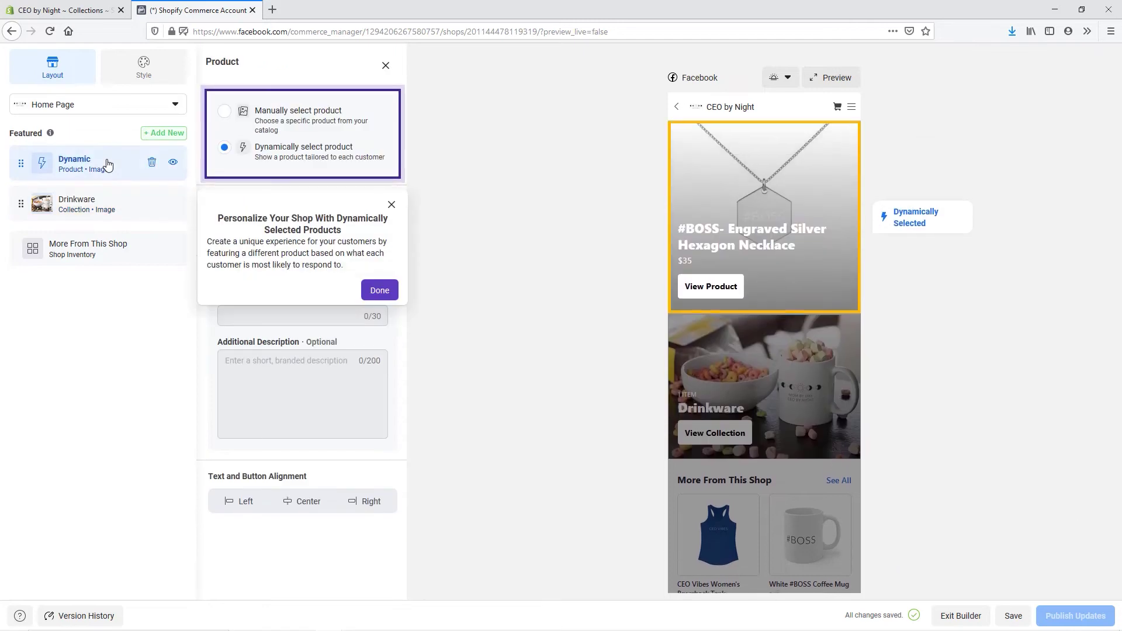
{"action": "left_click", "coordinate": [151, 164]}
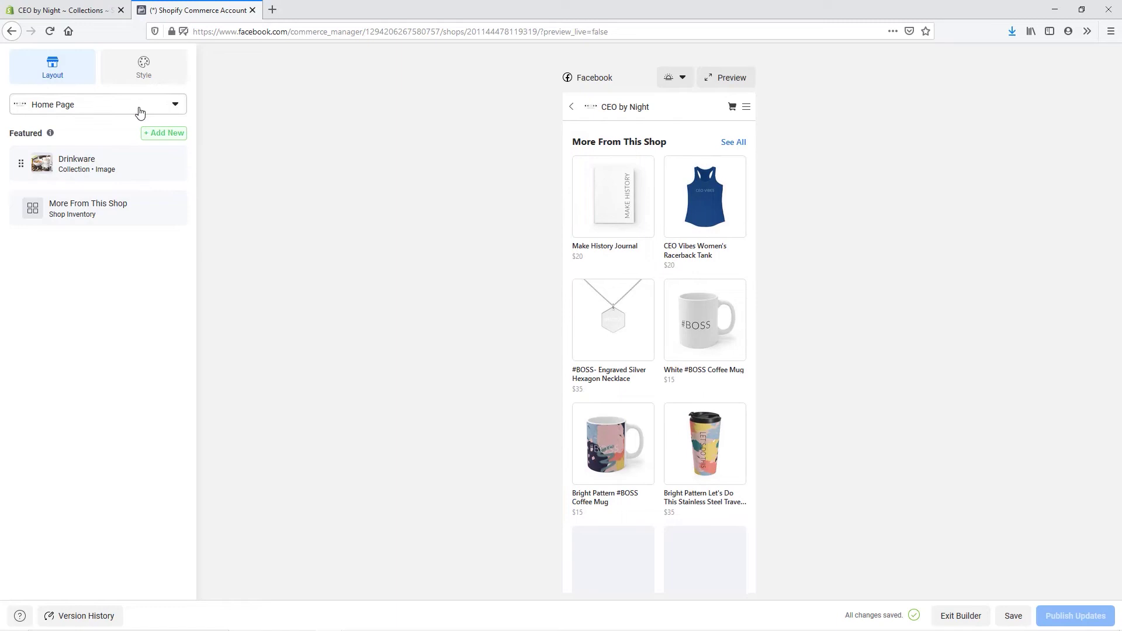
Start a second new featured collection for the home page alongside Drinkware
{"action": "left_click", "coordinate": [170, 135]}
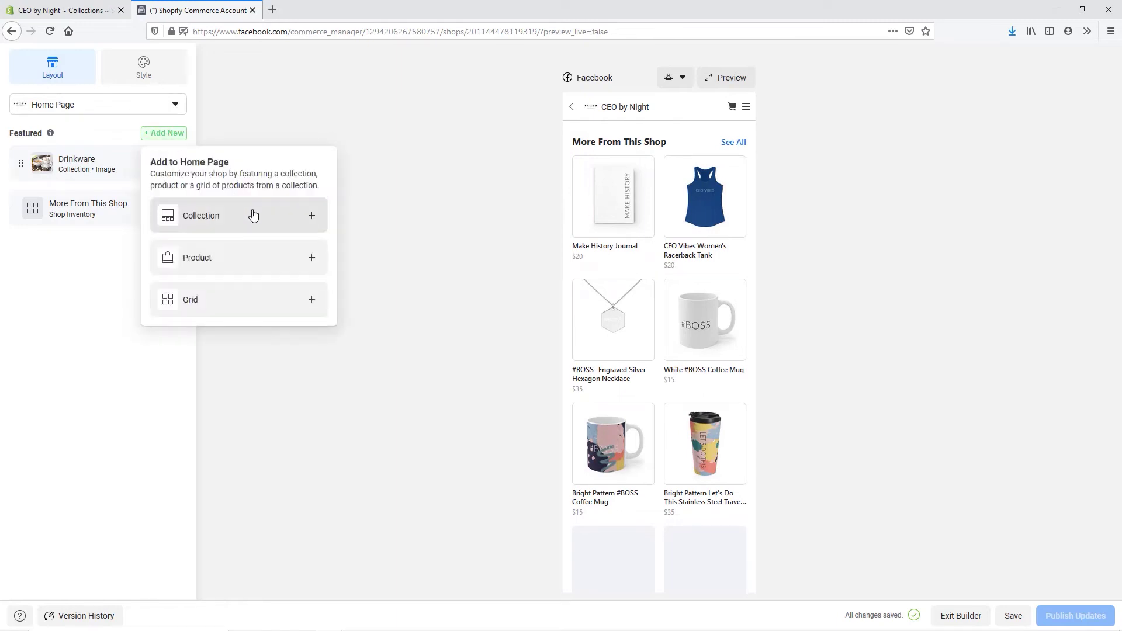
{"action": "left_click", "coordinate": [312, 217]}
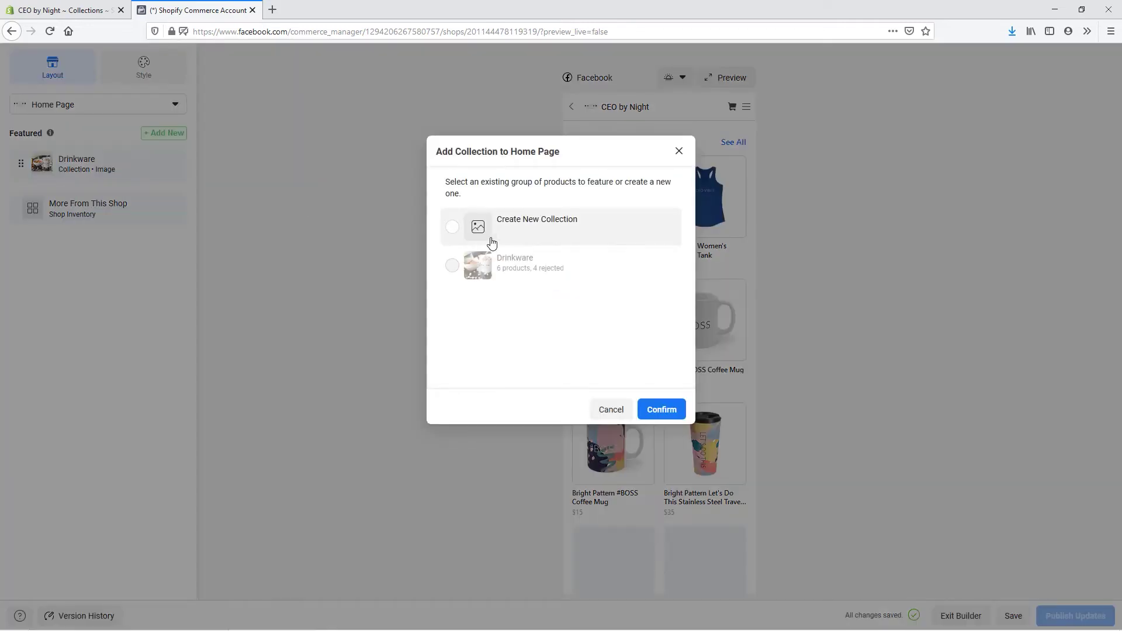
{"action": "left_click", "coordinate": [453, 229]}
{"action": "left_click", "coordinate": [672, 410]}
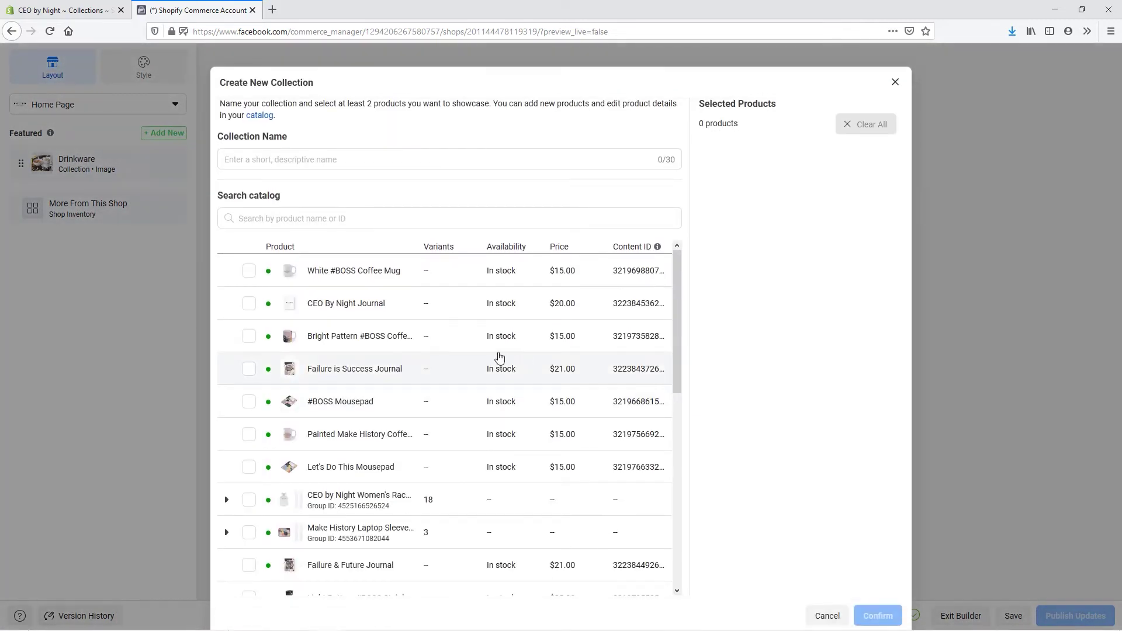
Select the CEO by Night and Boss women's racerback tanks and the Call Me CEO and Make History women's T-shirts
{"action": "scroll", "coordinate": [378, 346], "scroll_direction": "down", "scroll_amount": 1}
{"action": "scroll", "coordinate": [378, 346], "scroll_direction": "down", "scroll_amount": 3}
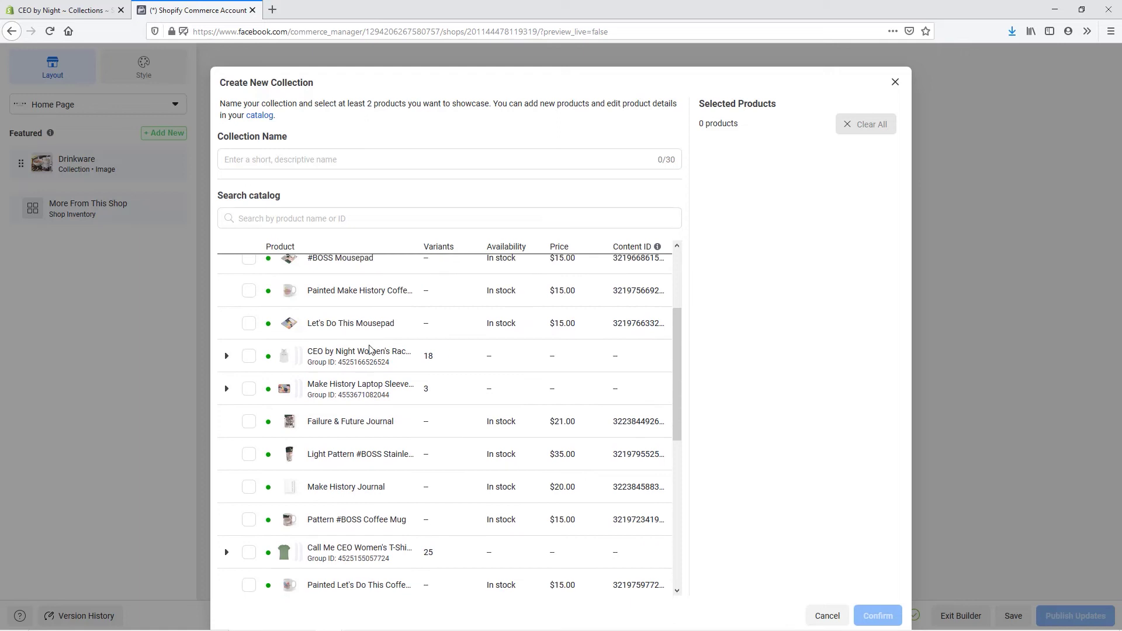
{"action": "left_click", "coordinate": [249, 353]}
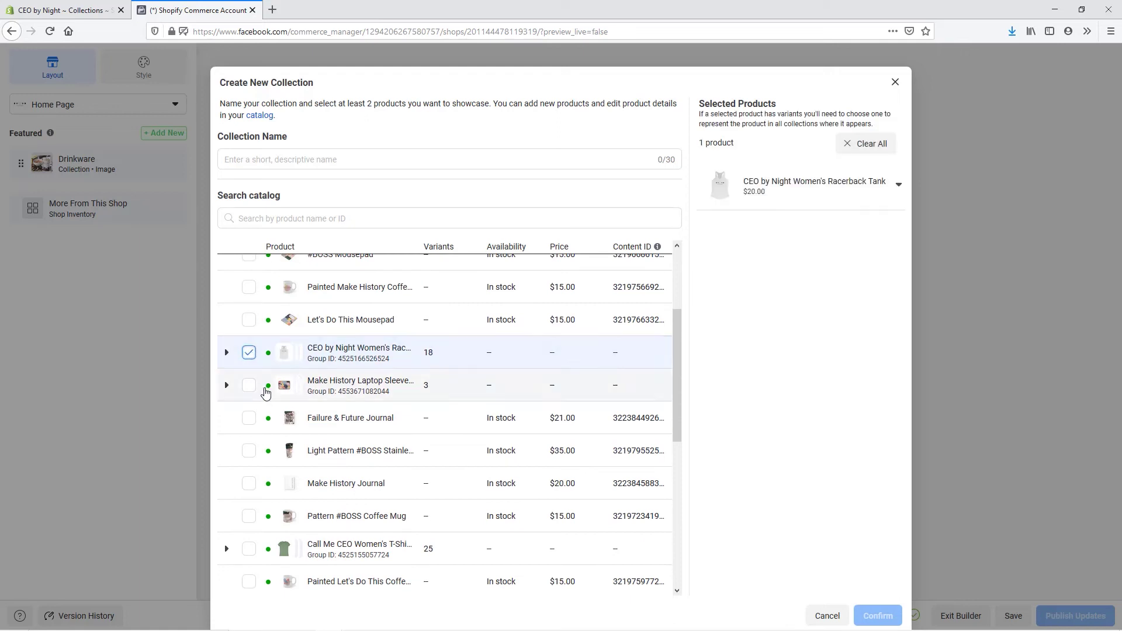
{"action": "scroll", "coordinate": [257, 397], "scroll_direction": "down", "scroll_amount": 3}
{"action": "left_click", "coordinate": [249, 403]}
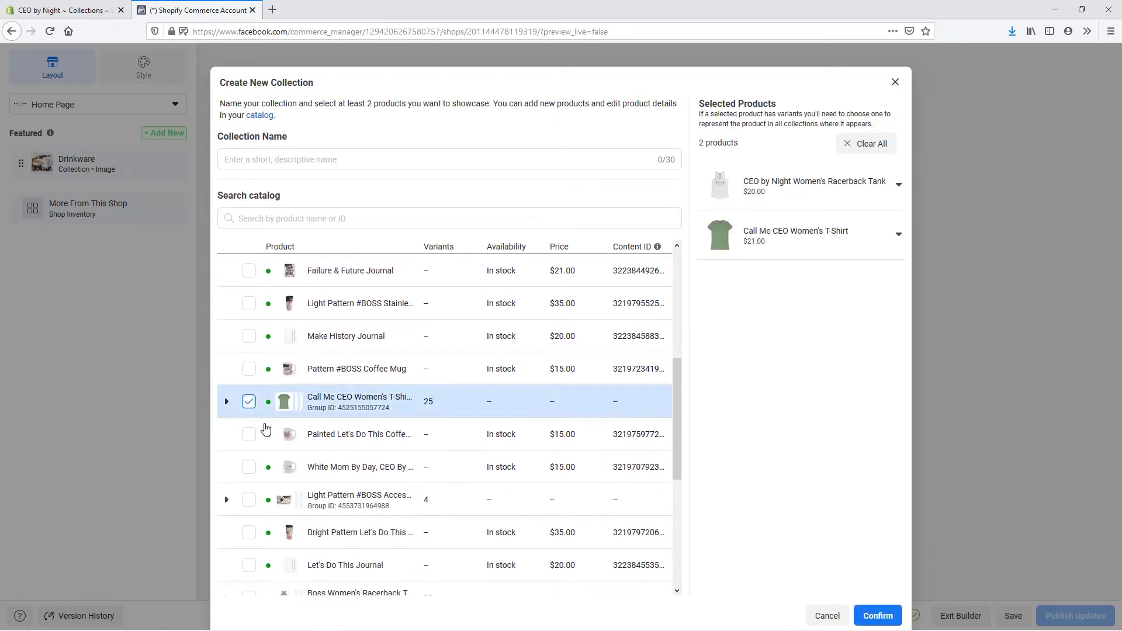
{"action": "scroll", "coordinate": [263, 426], "scroll_direction": "down", "scroll_amount": 3}
{"action": "scroll", "coordinate": [257, 424], "scroll_direction": "down", "scroll_amount": 1}
{"action": "left_click", "coordinate": [249, 399]}
{"action": "left_click", "coordinate": [249, 497]}
Add the Call Me CEO, CEO Vibes and Make History racerback tanks and the Mom by Day, CEO by Night women's T-shirt
{"action": "scroll", "coordinate": [327, 486], "scroll_direction": "down", "scroll_amount": 2}
{"action": "scroll", "coordinate": [327, 487], "scroll_direction": "down", "scroll_amount": 2}
{"action": "left_click", "coordinate": [249, 406]}
{"action": "scroll", "coordinate": [249, 405], "scroll_direction": "down", "scroll_amount": 2}
{"action": "left_click", "coordinate": [249, 395]}
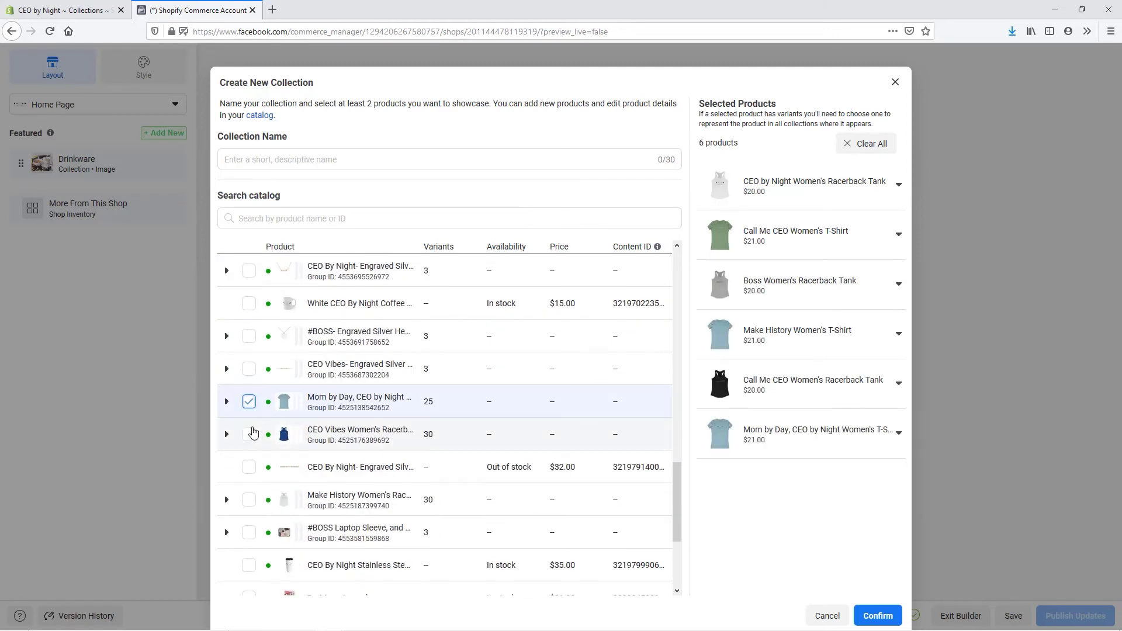
{"action": "left_click", "coordinate": [249, 430]}
{"action": "left_click", "coordinate": [249, 493]}
Add the Boss, CEO by Night and CEO Vibes women's T-shirts and the Mom by Day, CEO by Night tank
{"action": "scroll", "coordinate": [257, 495], "scroll_direction": "down", "scroll_amount": 3}
{"action": "left_click", "coordinate": [249, 448]}
{"action": "left_click", "coordinate": [249, 481]}
{"action": "left_click", "coordinate": [249, 513]}
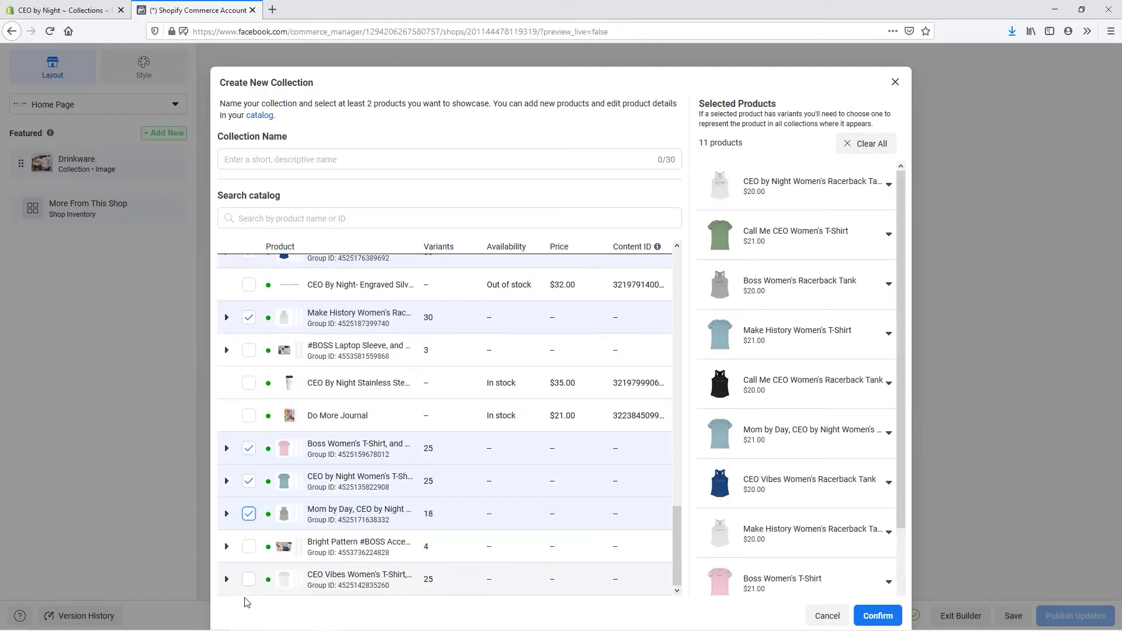
{"action": "left_click", "coordinate": [248, 579]}
Name the second collection Apparel and confirm its creation
{"action": "left_click", "coordinate": [320, 158]}
{"action": "type", "text": "Apparel"}
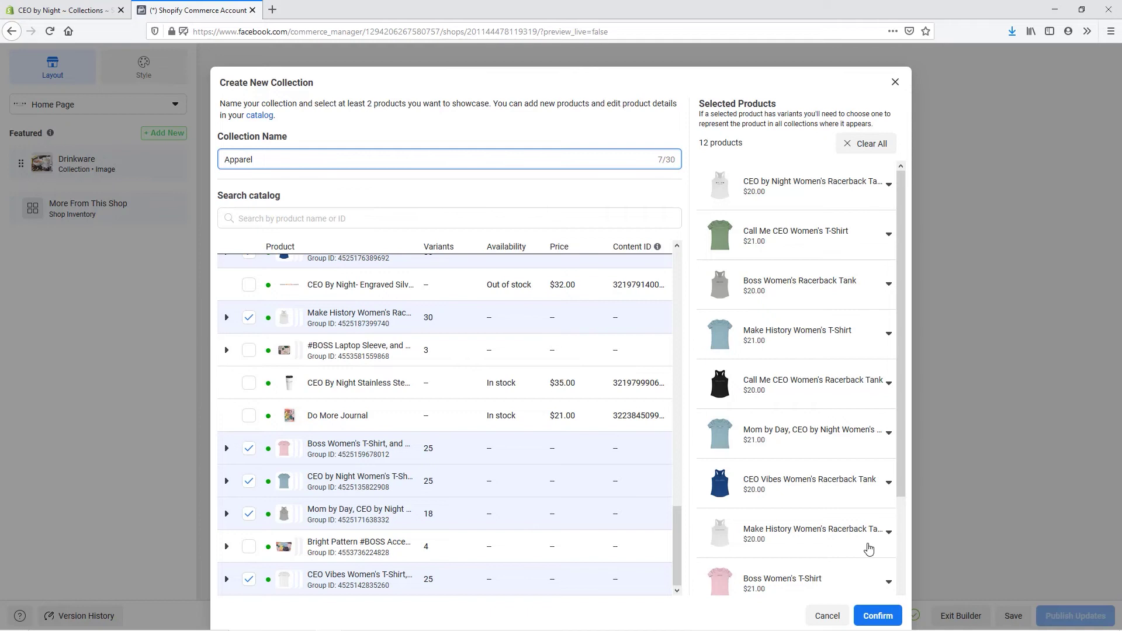
{"action": "left_click", "coordinate": [878, 616]}
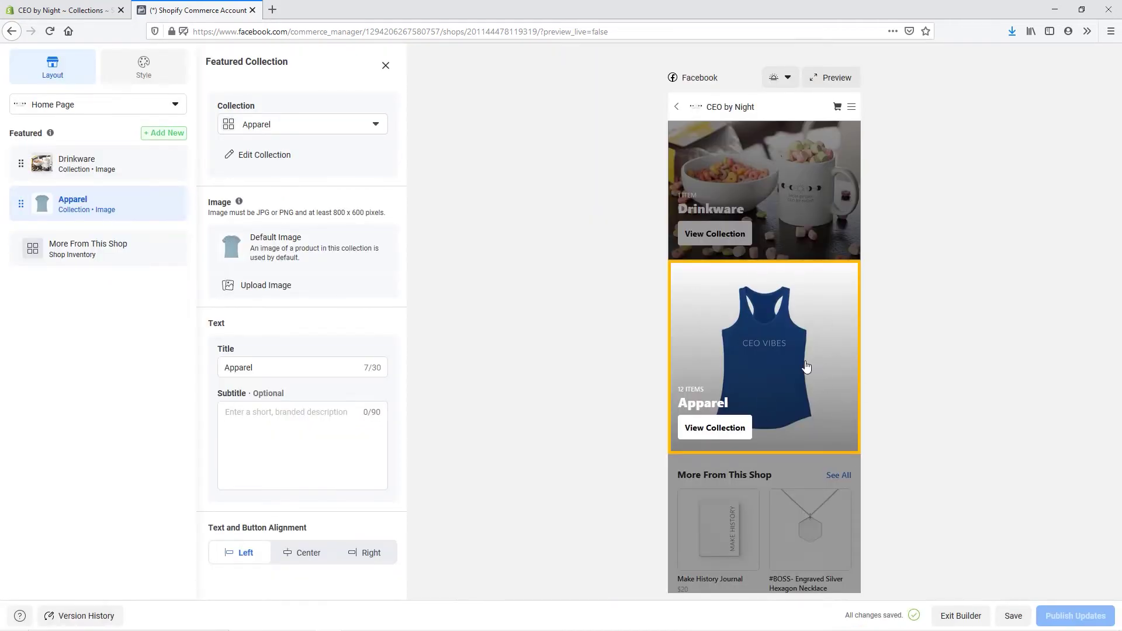
{"action": "left_click", "coordinate": [258, 291]}
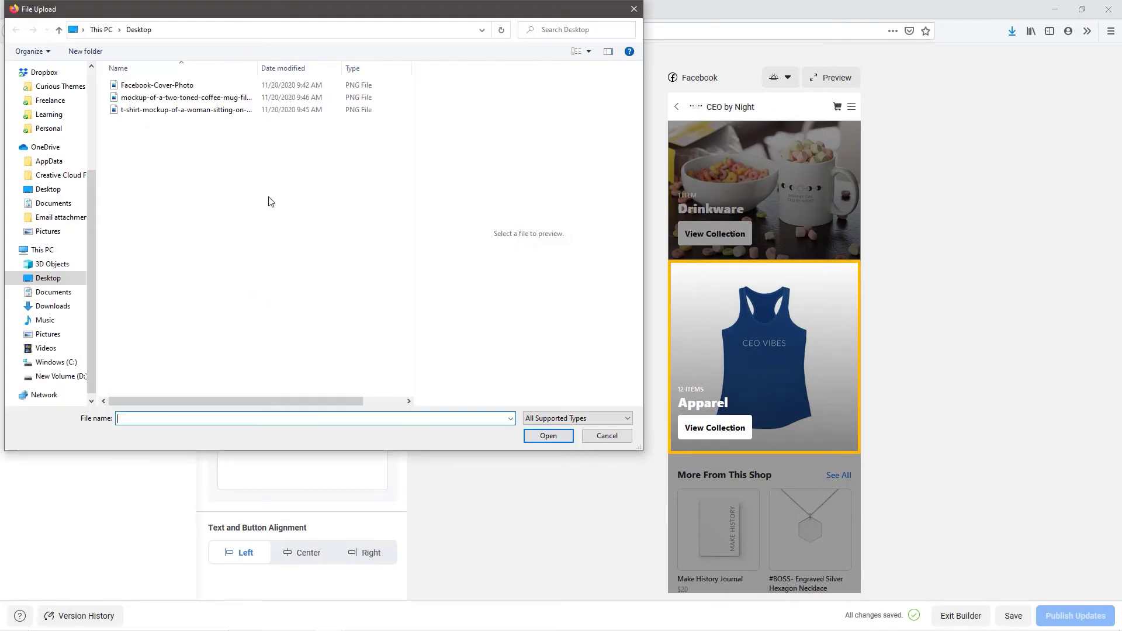
{"action": "left_click", "coordinate": [181, 110]}
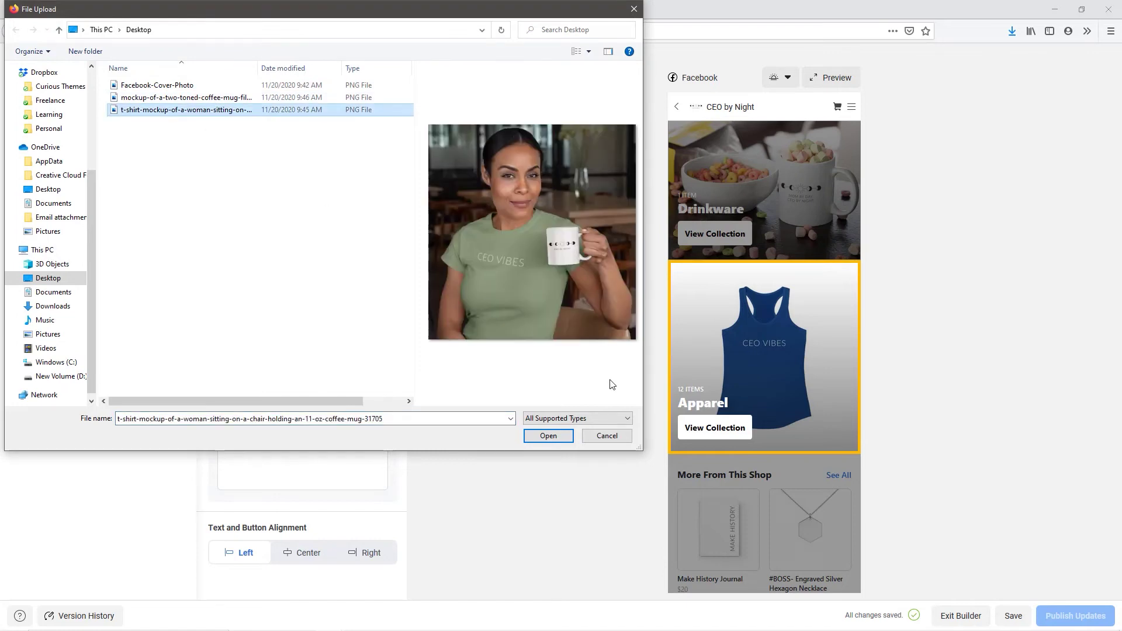
{"action": "left_click", "coordinate": [197, 86]}
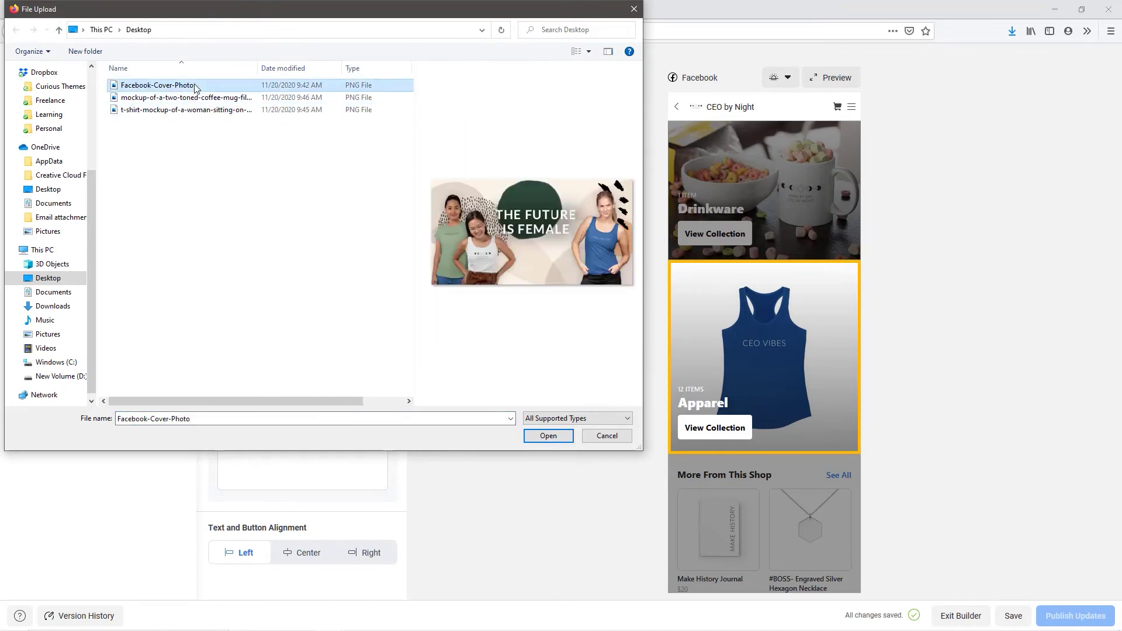
{"action": "left_click", "coordinate": [552, 435]}
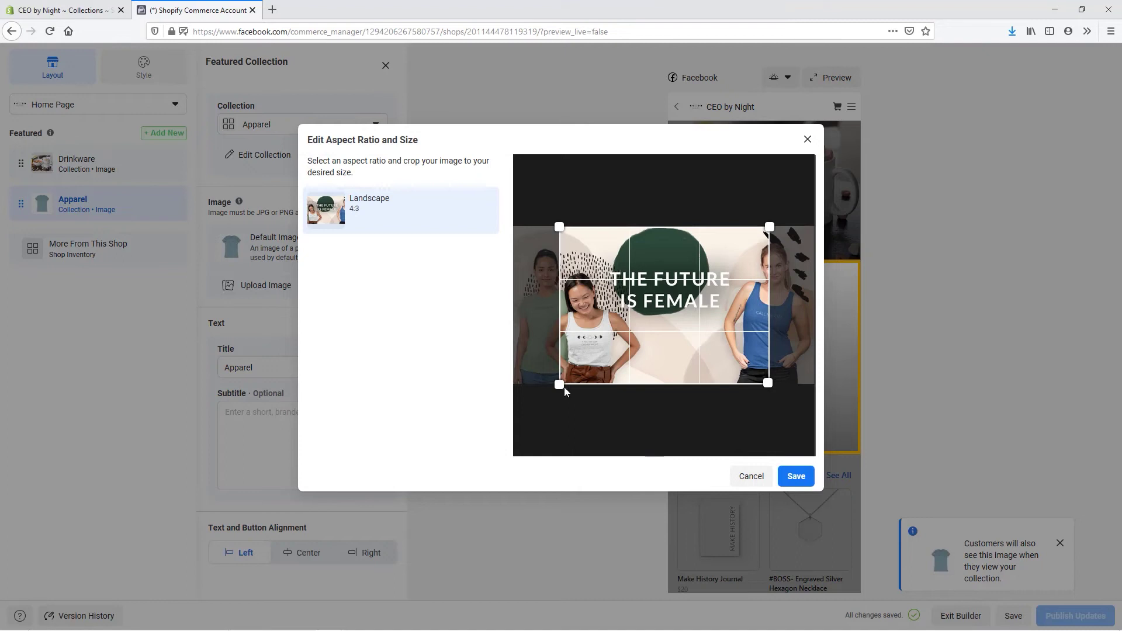
{"action": "mouse_move", "coordinate": [729, 367]}
{"action": "left_mouse_down"}
{"action": "mouse_move", "coordinate": [684, 366]}
{"action": "mouse_move", "coordinate": [774, 373]}
{"action": "mouse_move", "coordinate": [720, 370]}
{"action": "left_mouse_up"}
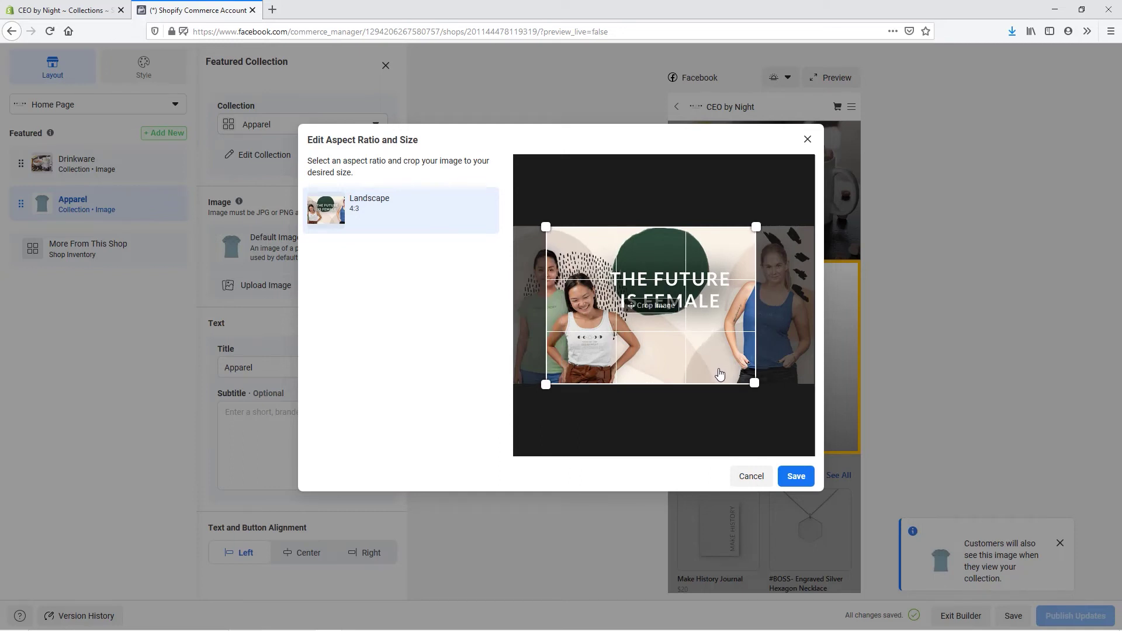
{"action": "left_click_drag", "start_coordinate": [682, 345], "coordinate": [653, 344]}
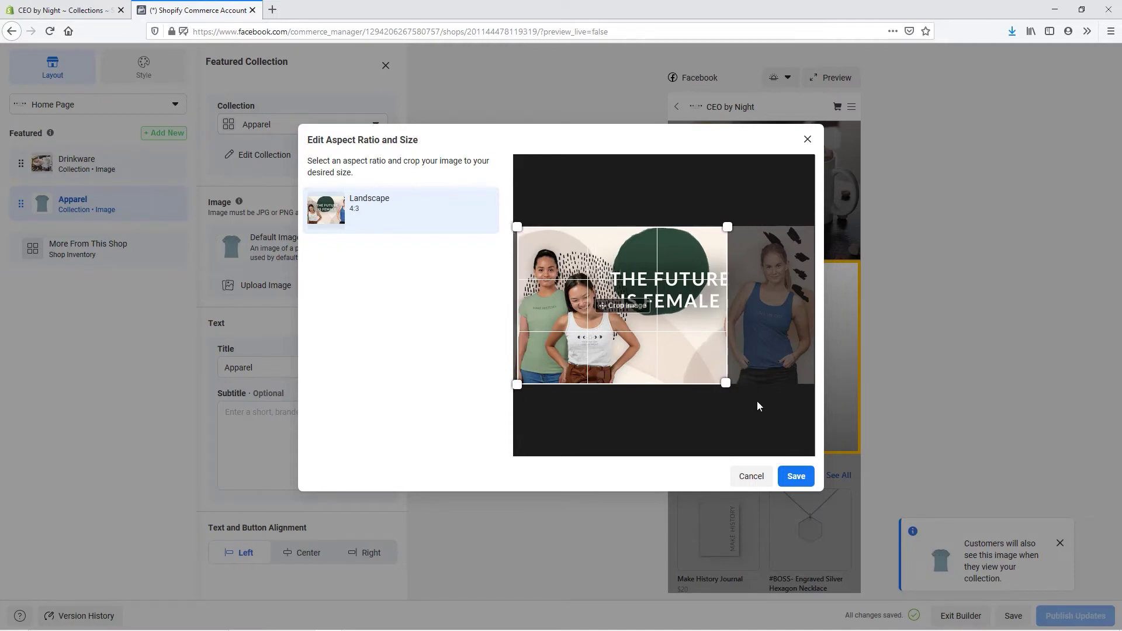
{"action": "left_click", "coordinate": [752, 476]}
Upload the t-shirt mockup of the woman holding a coffee mug as the Apparel image, cropped to include her face and shirt text
{"action": "left_click", "coordinate": [277, 292]}
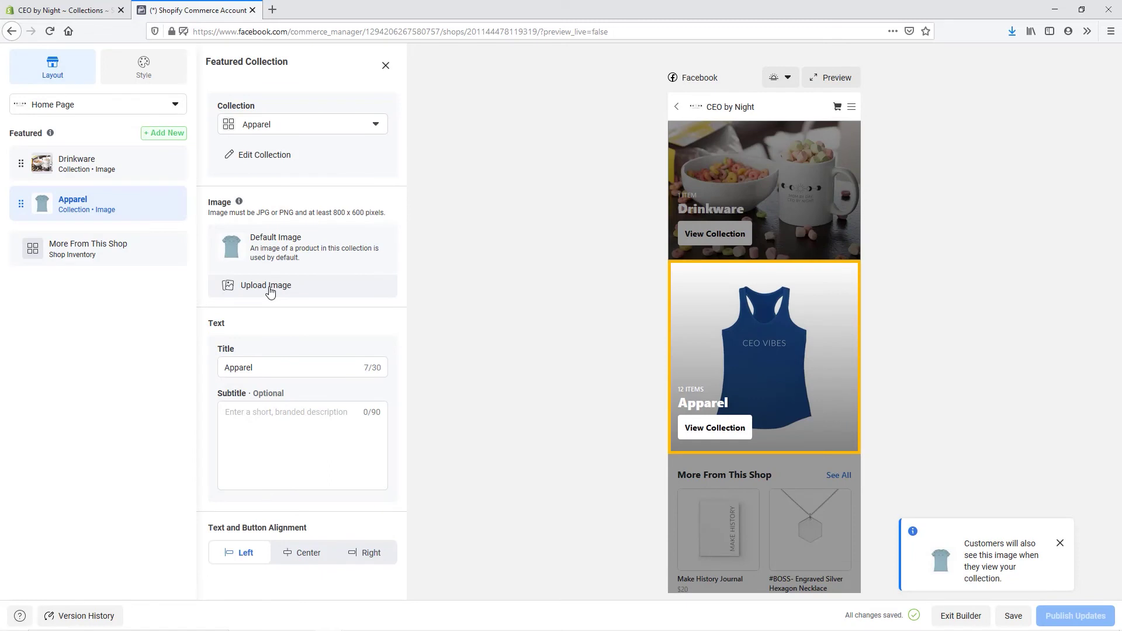
{"action": "left_click", "coordinate": [190, 111]}
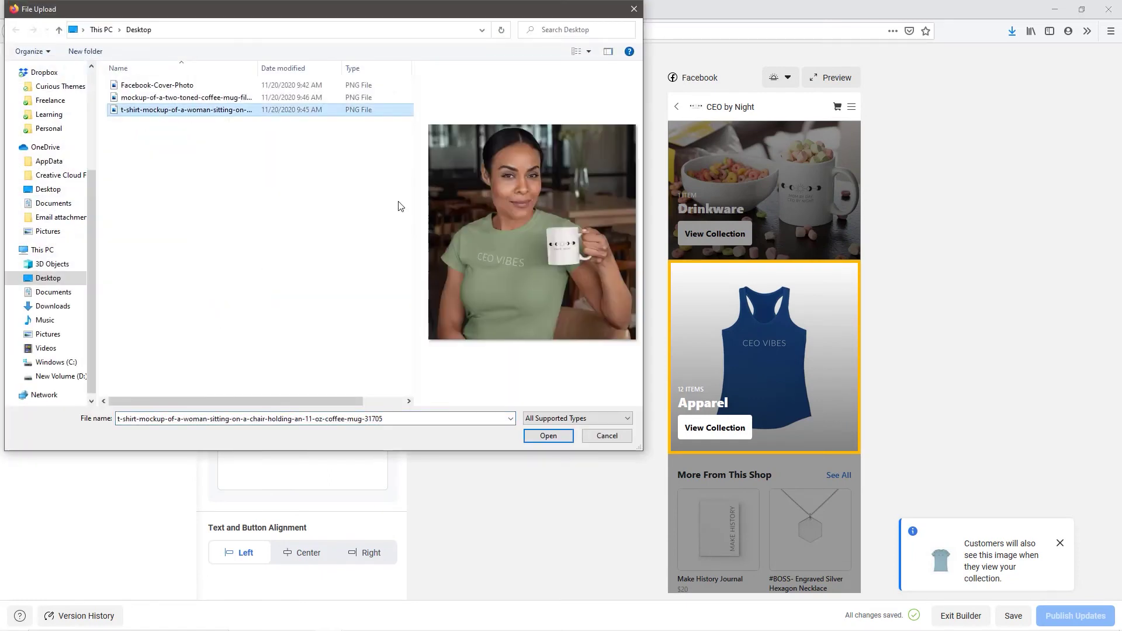
{"action": "left_click", "coordinate": [548, 437]}
{"action": "left_click_drag", "start_coordinate": [689, 393], "coordinate": [682, 370]}
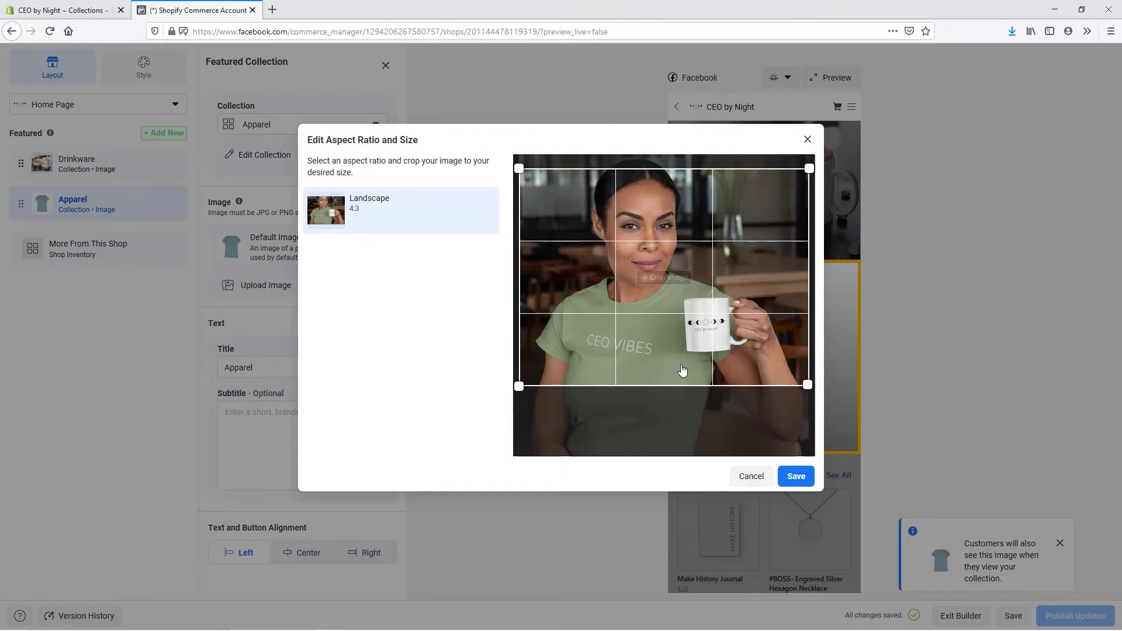
{"action": "left_click", "coordinate": [802, 480]}
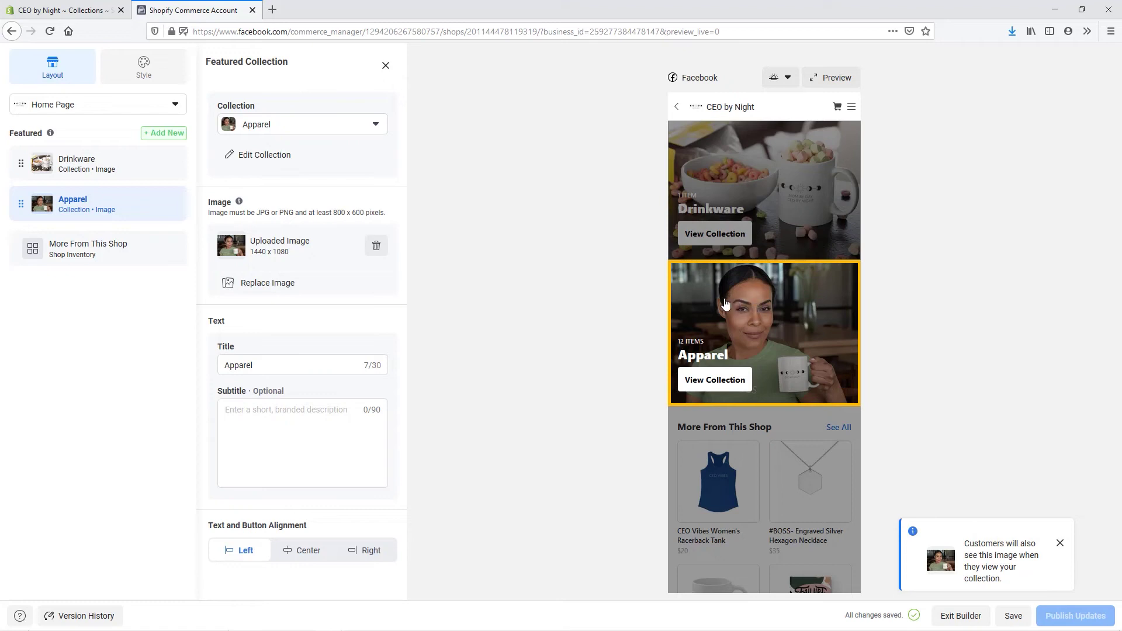
Add a manually selected featured product to the home page, choosing the Failure is Success Journal
{"action": "left_click", "coordinate": [97, 248]}
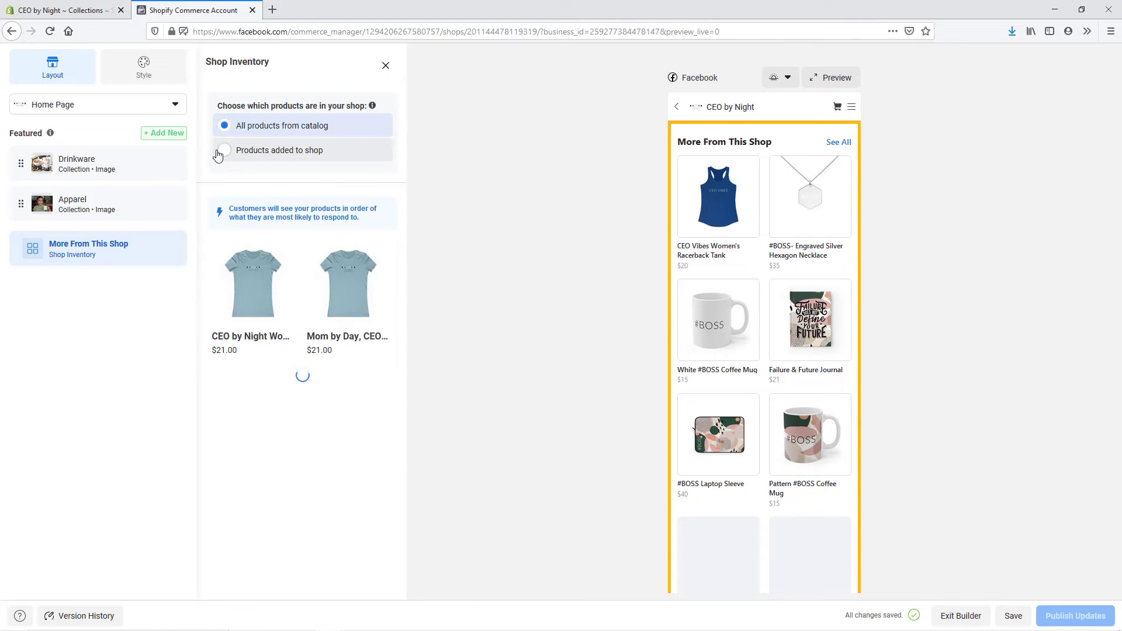
{"action": "left_click", "coordinate": [173, 138]}
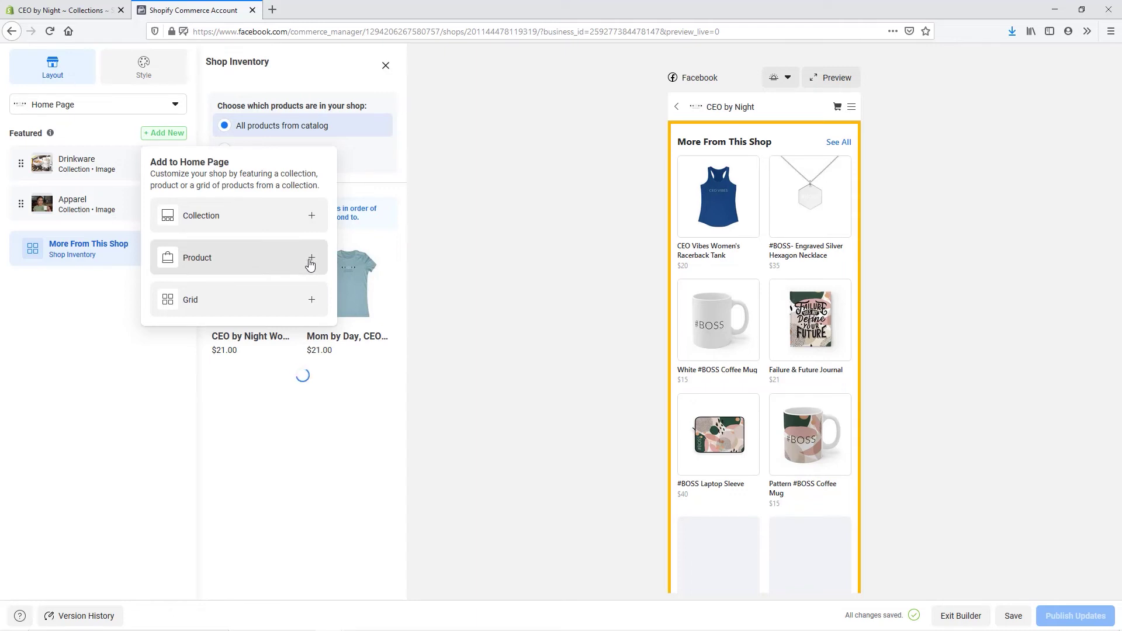
{"action": "left_click", "coordinate": [311, 259]}
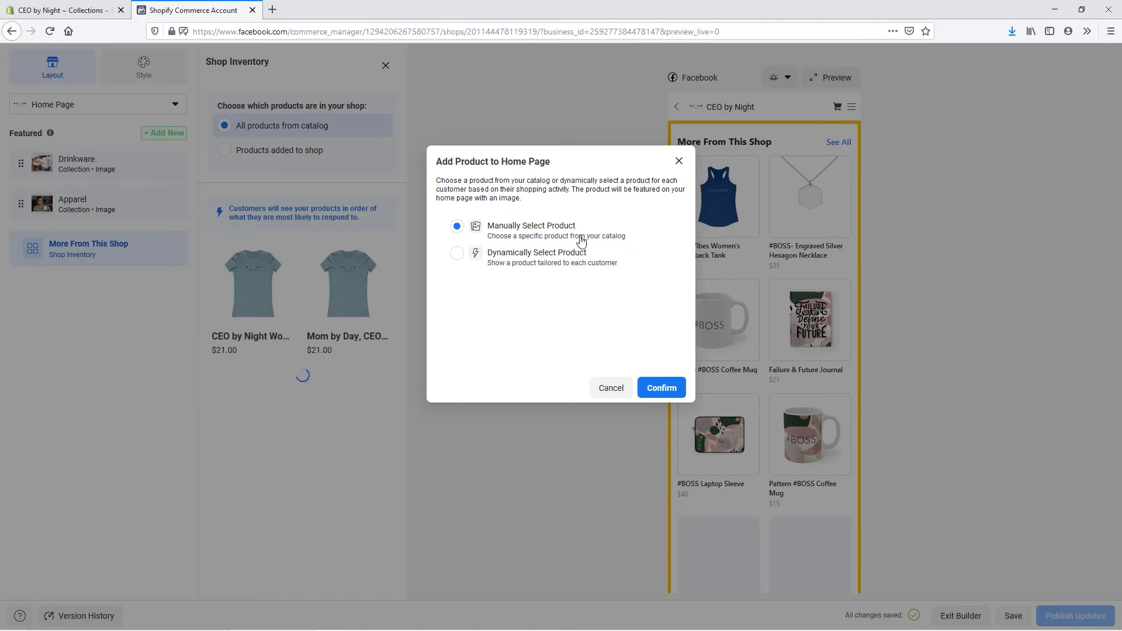
{"action": "left_click", "coordinate": [662, 388]}
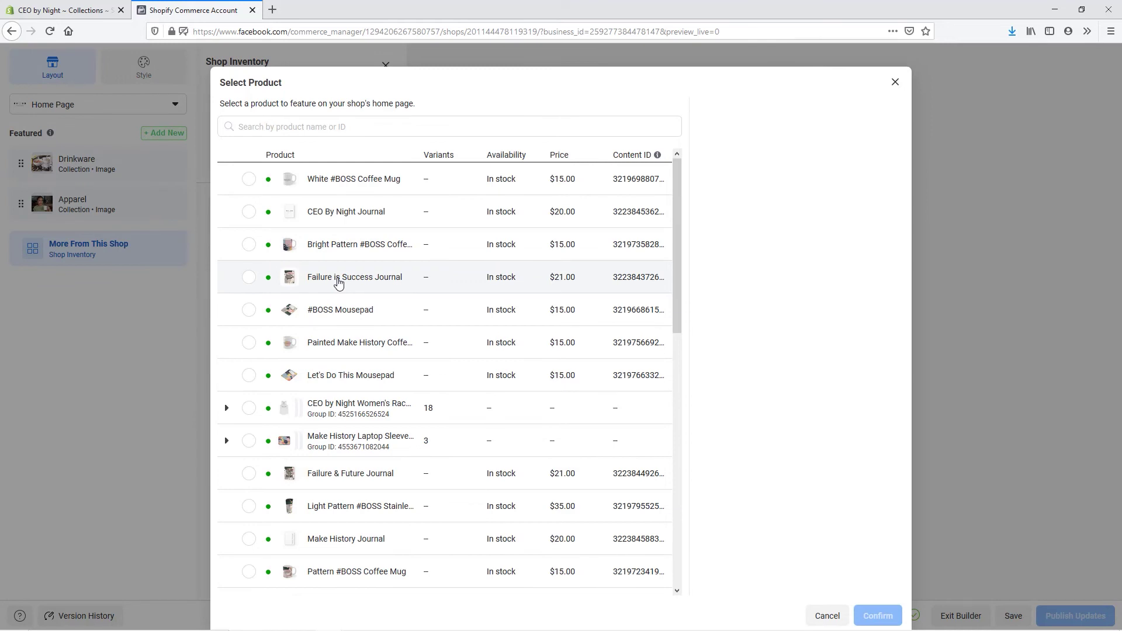
{"action": "left_click", "coordinate": [249, 277]}
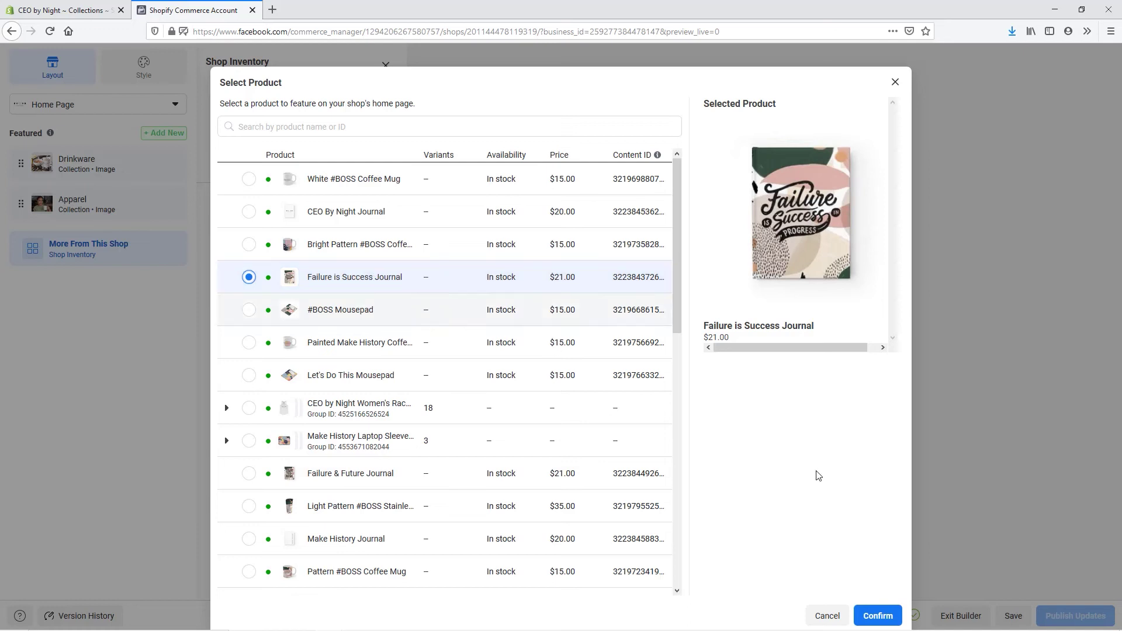
{"action": "left_click", "coordinate": [878, 616]}
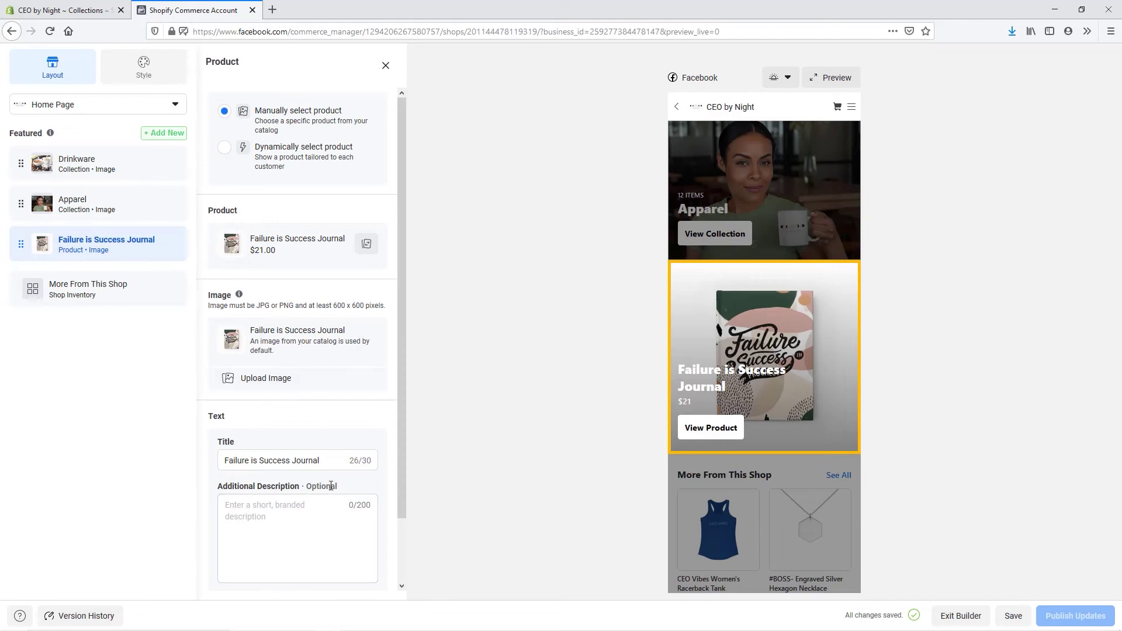
Review the home page preview and move the Failure is Success Journal between the Drinkware and Apparel collections
{"action": "scroll", "coordinate": [391, 470], "scroll_direction": "down", "scroll_amount": 2}
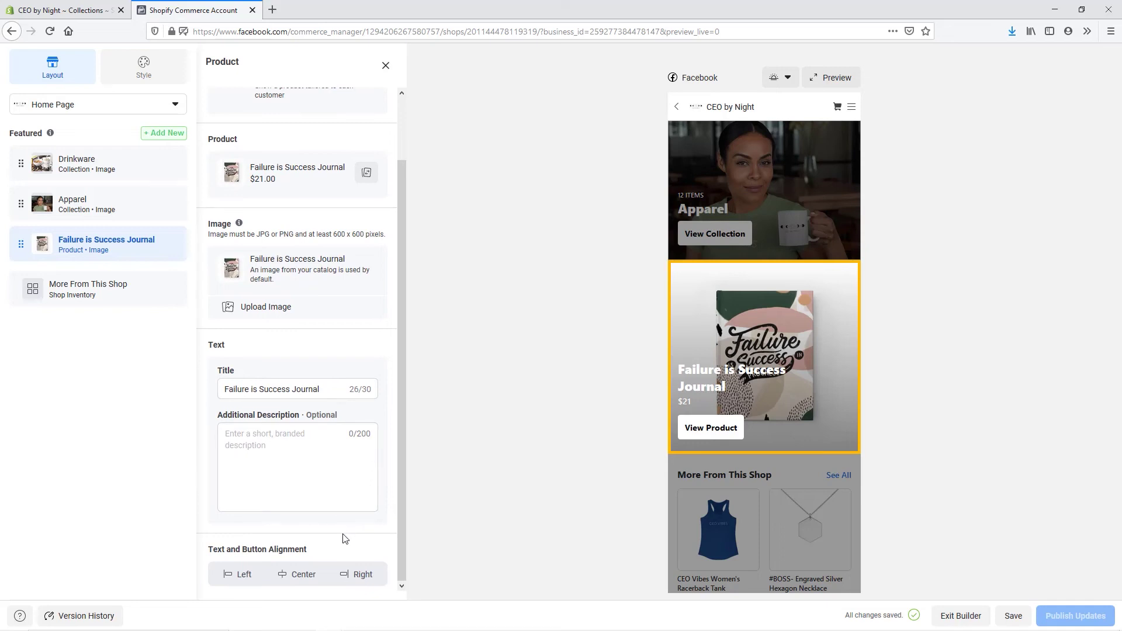
{"action": "scroll", "coordinate": [818, 351], "scroll_direction": "up", "scroll_amount": 3}
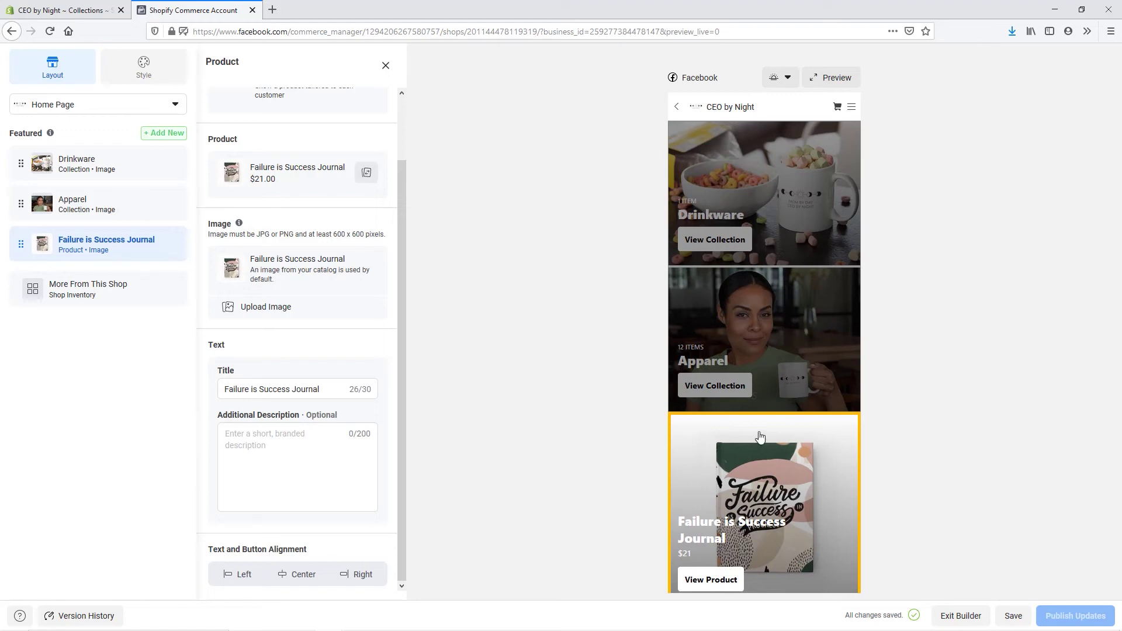
{"action": "scroll", "coordinate": [796, 453], "scroll_direction": "down", "scroll_amount": 5}
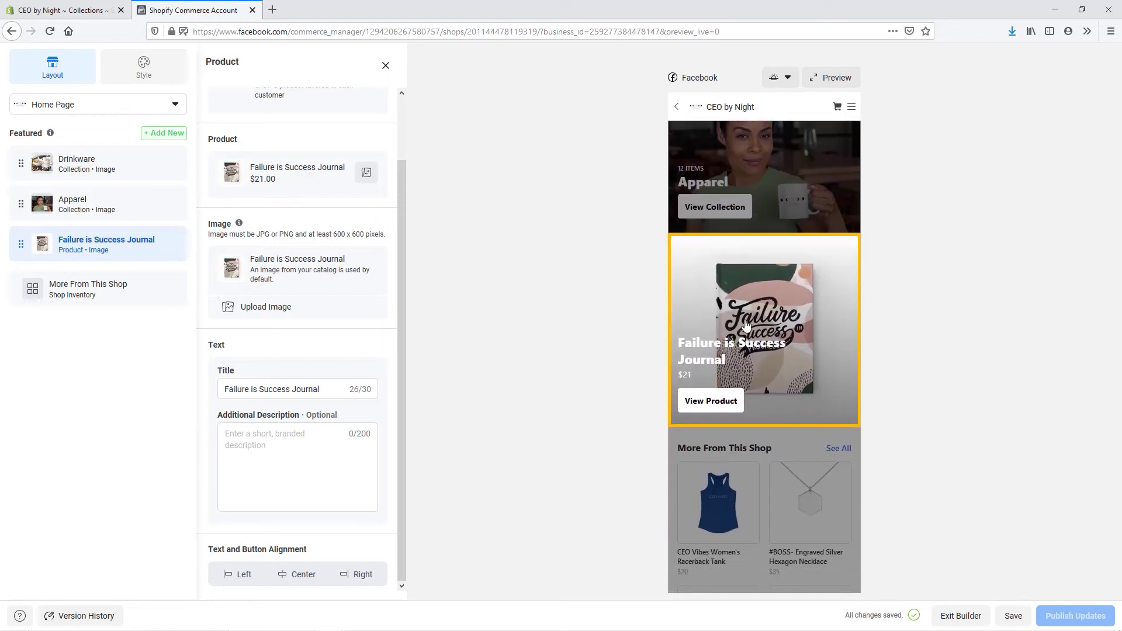
{"action": "scroll", "coordinate": [821, 369], "scroll_direction": "up", "scroll_amount": 5}
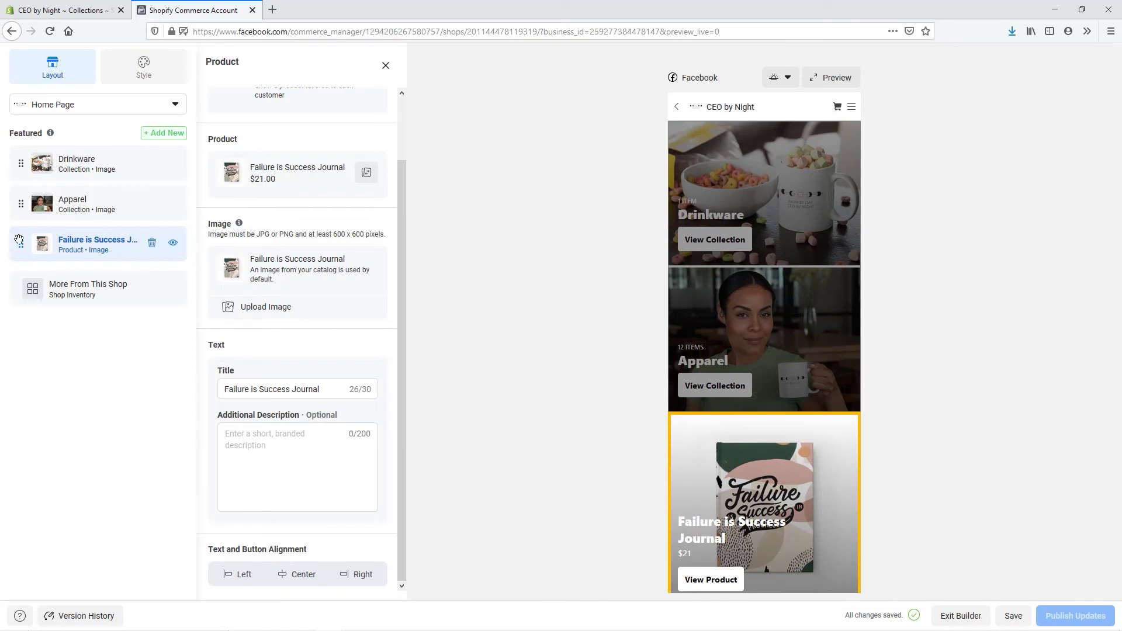
{"action": "left_click_drag", "start_coordinate": [21, 254], "coordinate": [23, 195]}
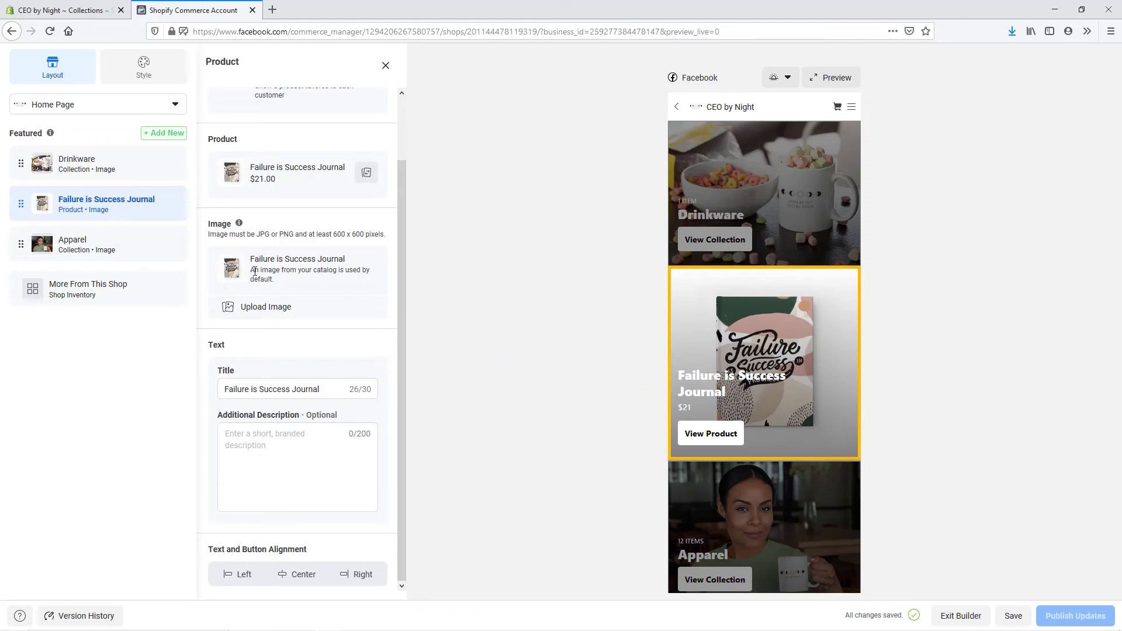
{"action": "mouse_move", "coordinate": [166, 208]}
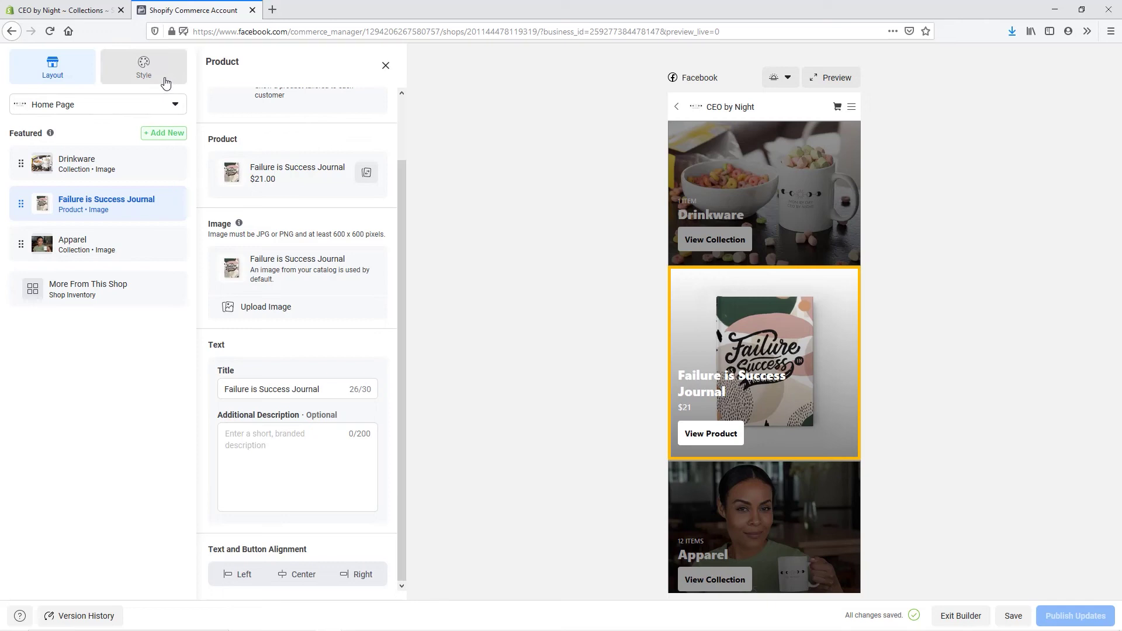
Set the shop's button and link colors to black (#000000)
{"action": "left_click", "coordinate": [117, 76]}
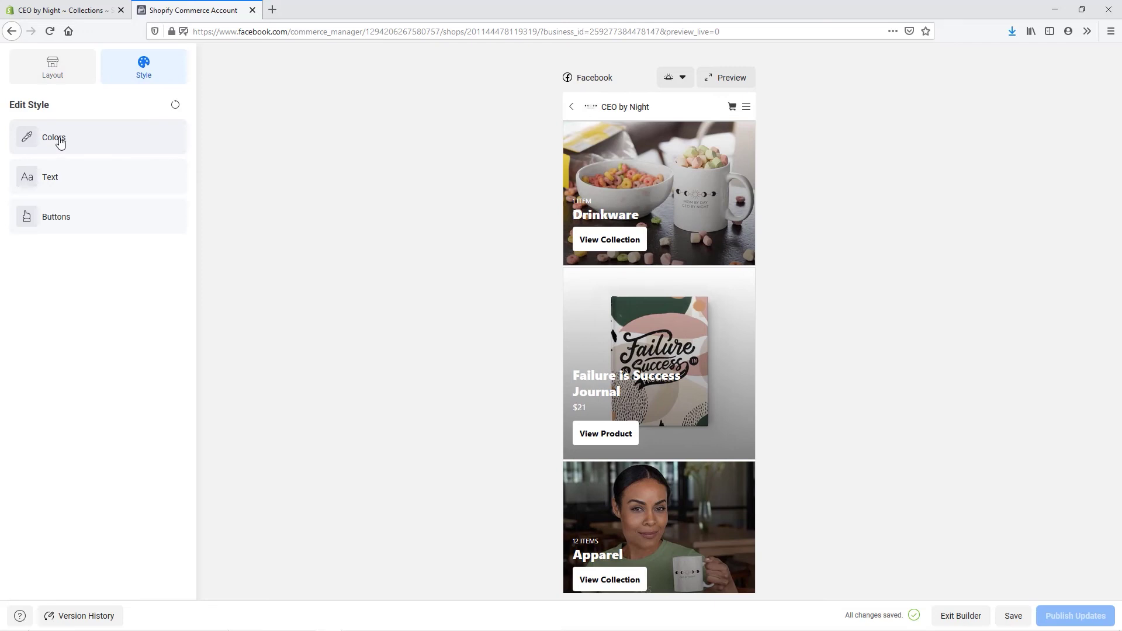
{"action": "left_click", "coordinate": [60, 142]}
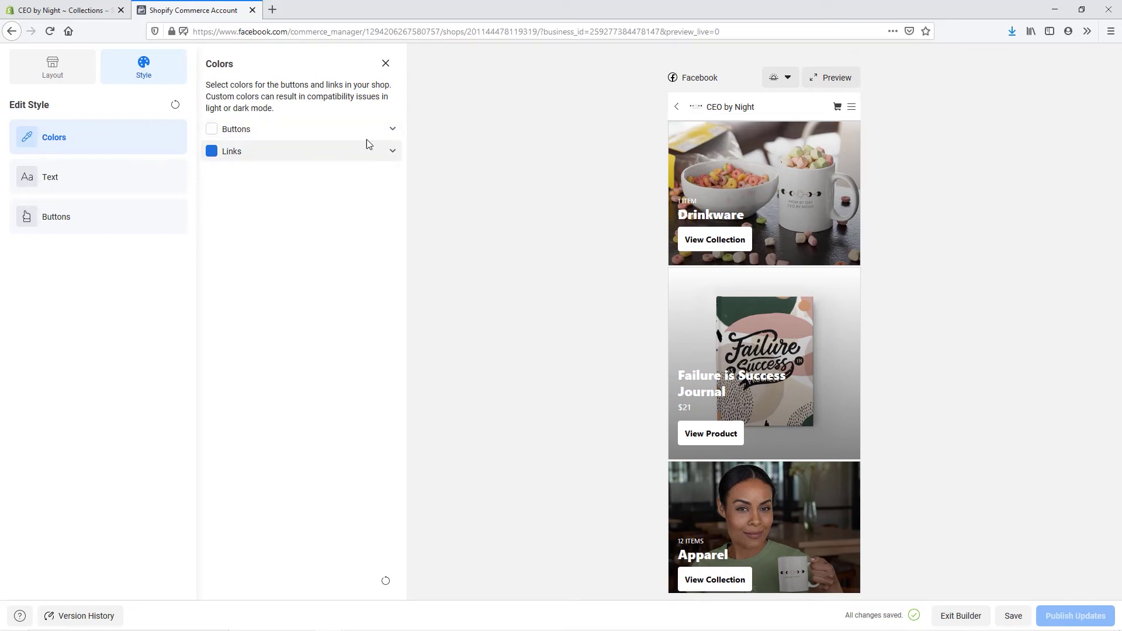
{"action": "left_click", "coordinate": [391, 131]}
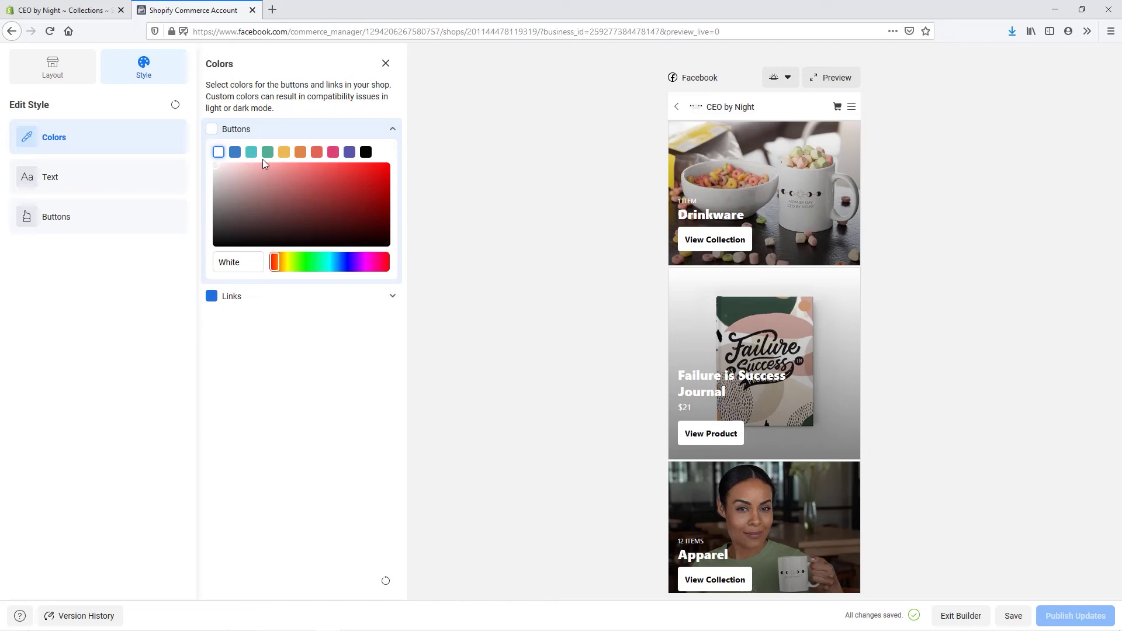
{"action": "left_click", "coordinate": [366, 152]}
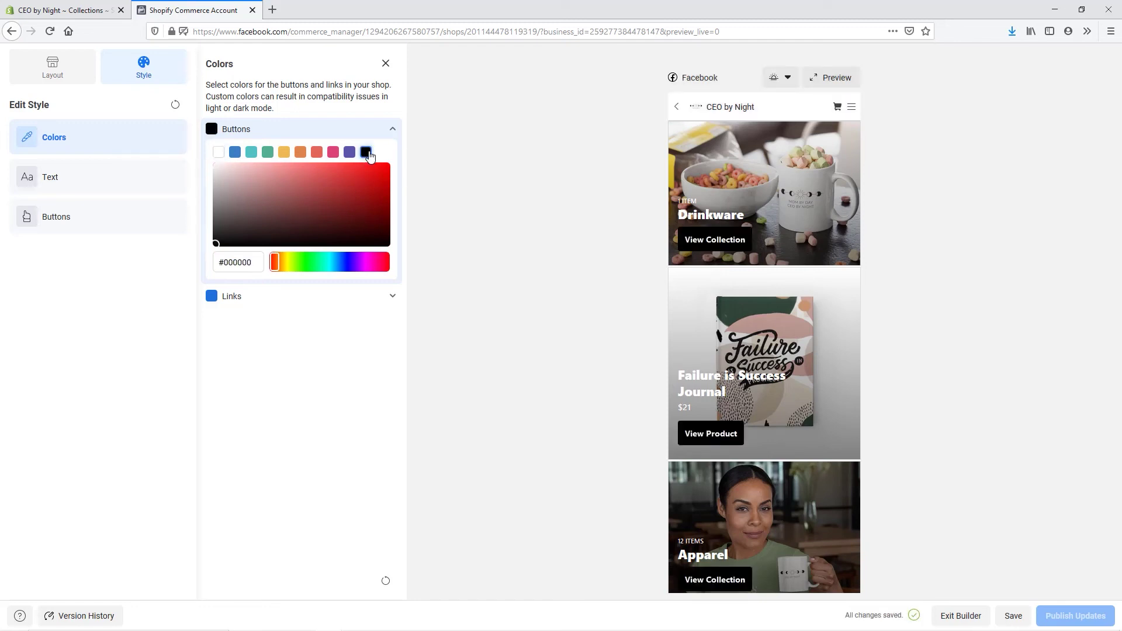
{"action": "left_click", "coordinate": [393, 127]}
{"action": "left_click", "coordinate": [392, 151]}
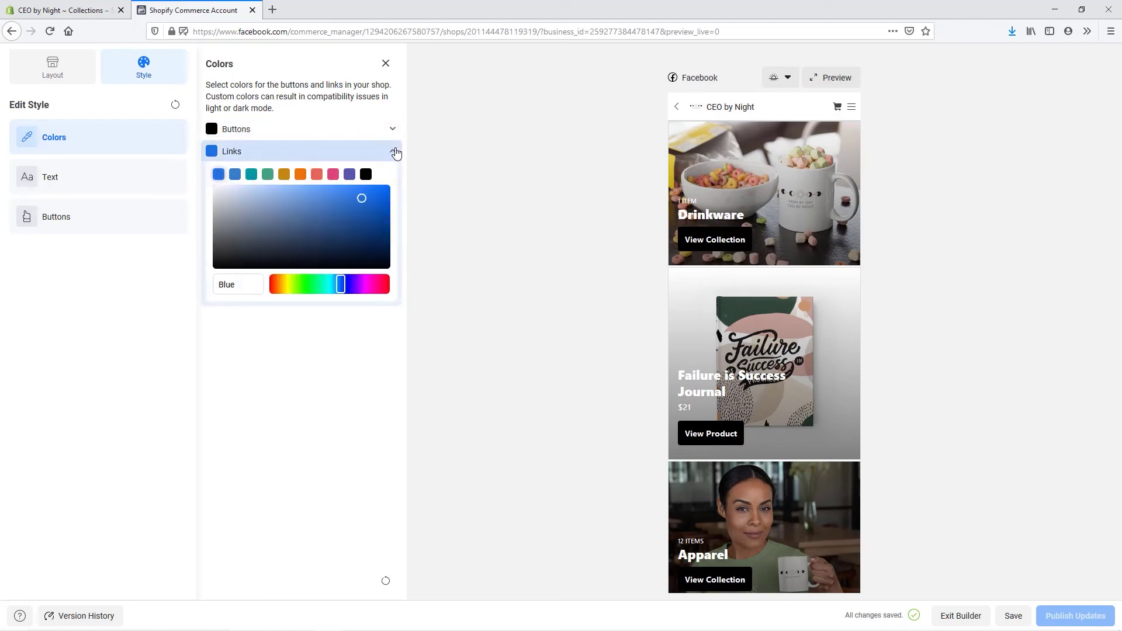
{"action": "left_click", "coordinate": [368, 175]}
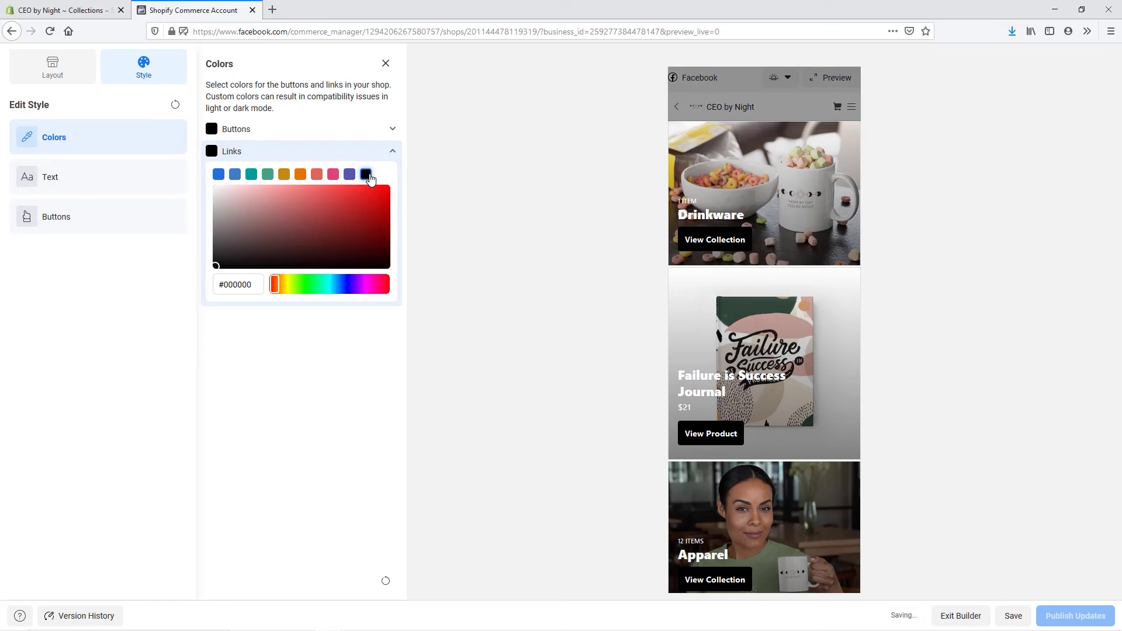
{"action": "left_click", "coordinate": [391, 149]}
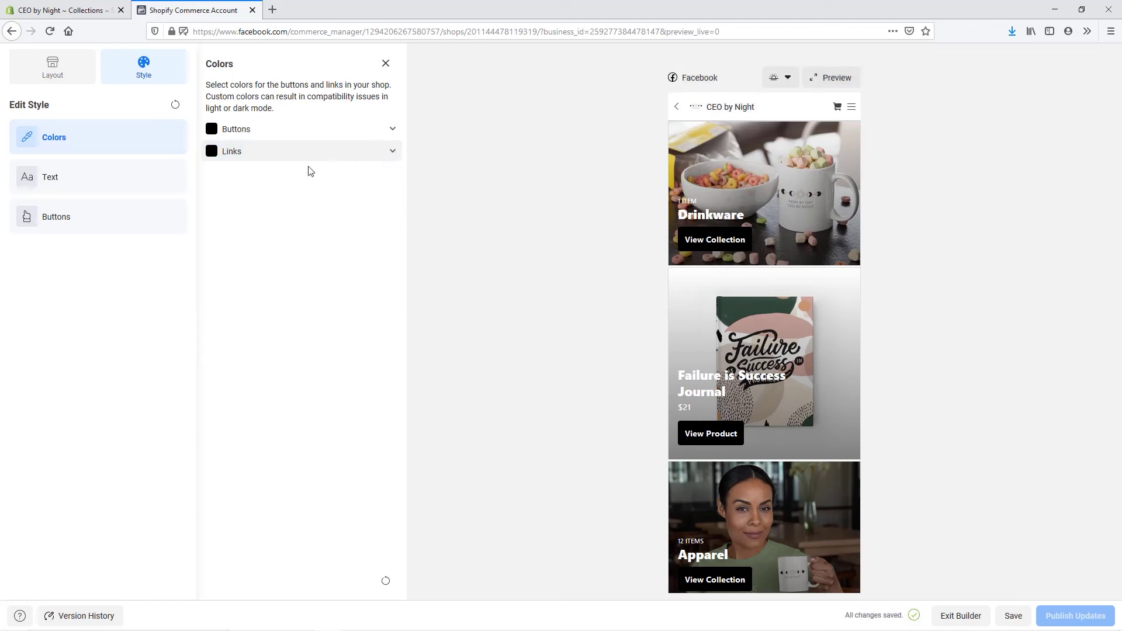
Try the Large title size for the shop's text and restore the Normal size
{"action": "left_click", "coordinate": [66, 187]}
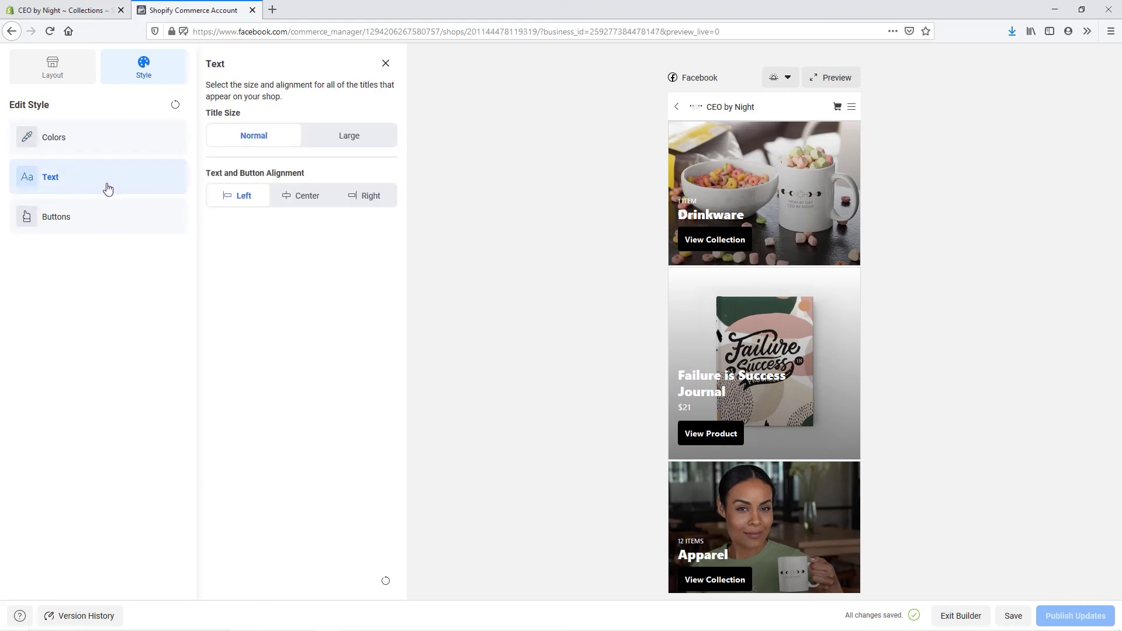
{"action": "left_click", "coordinate": [354, 142]}
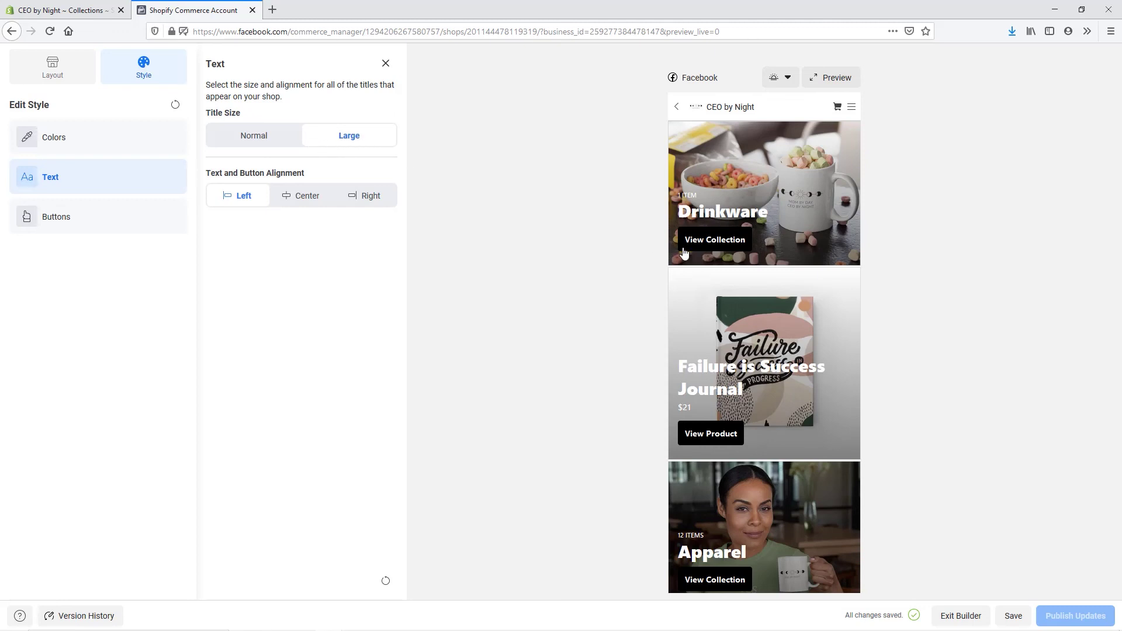
{"action": "left_click", "coordinate": [270, 145]}
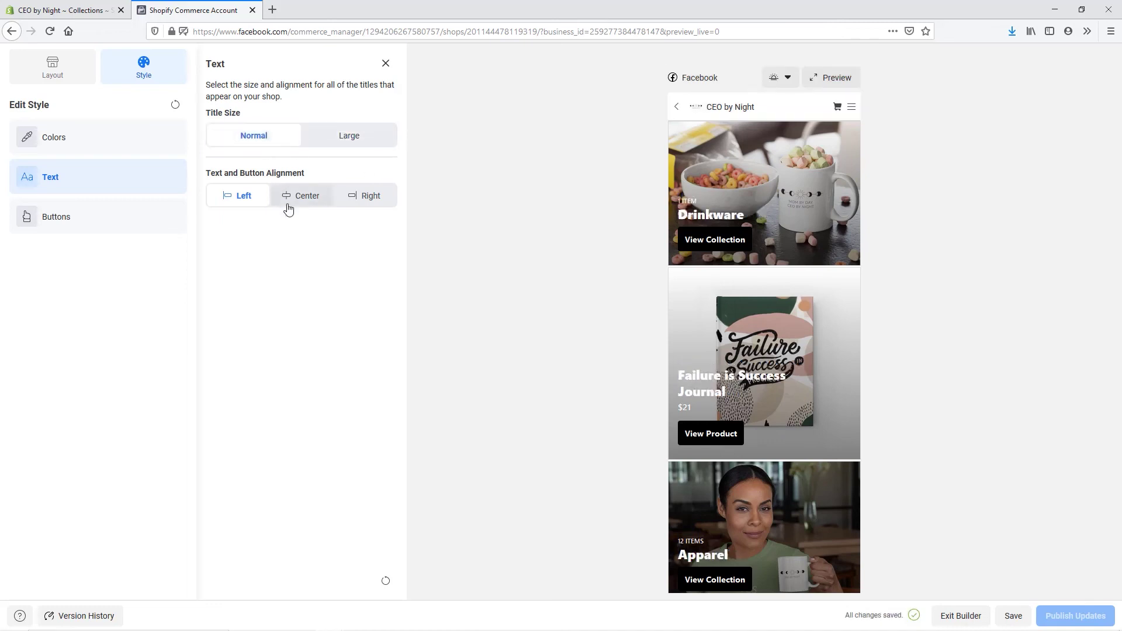
Apply the square-cornered outline design to the shop's buttons, check the page preview and save the shop
{"action": "left_click", "coordinate": [111, 227]}
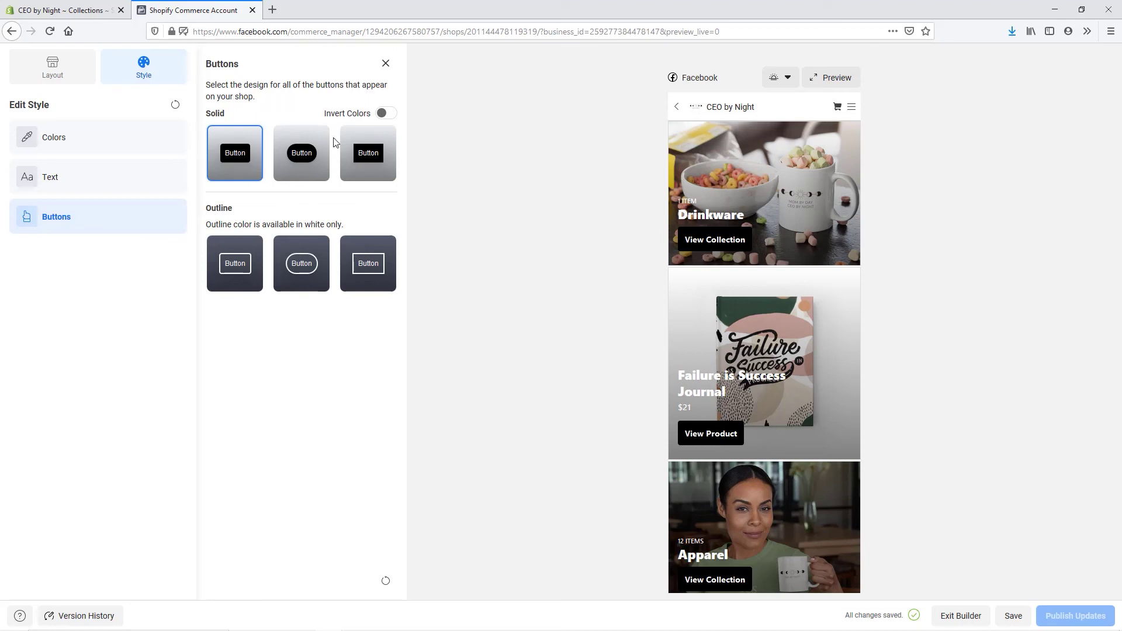
{"action": "left_click", "coordinate": [377, 168]}
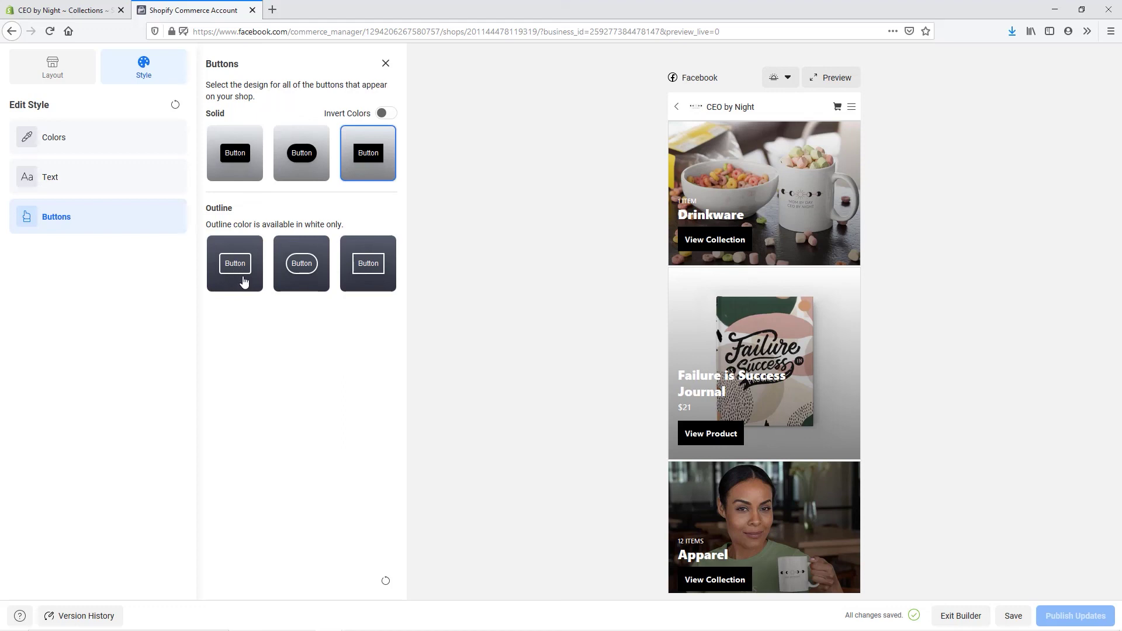
{"action": "left_click", "coordinate": [369, 272]}
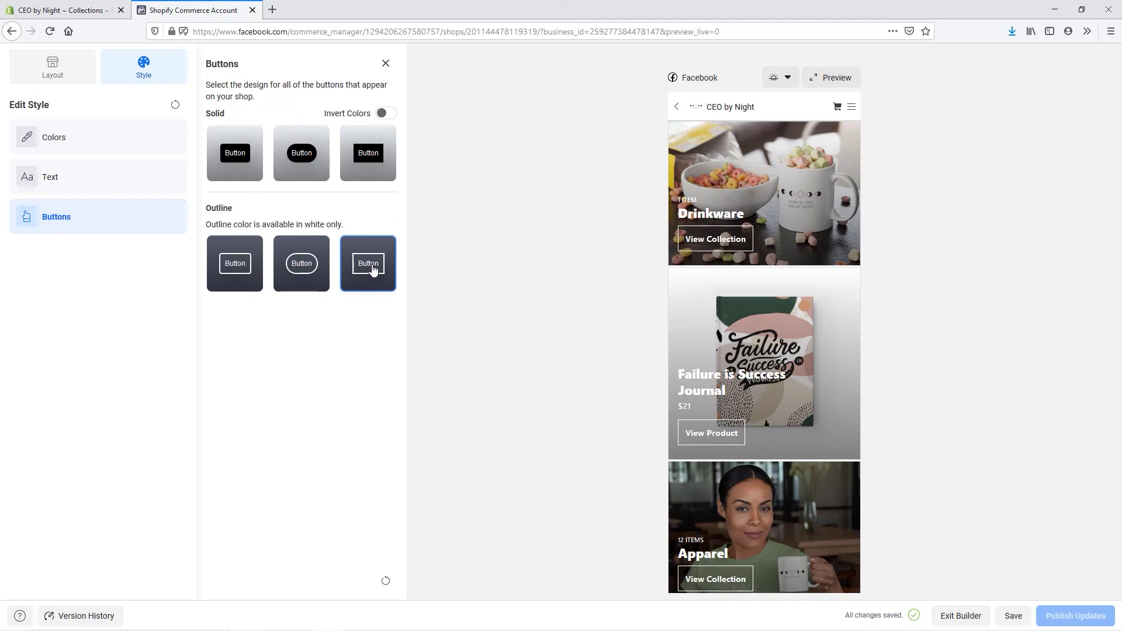
{"action": "scroll", "coordinate": [830, 257], "scroll_direction": "down", "scroll_amount": 3}
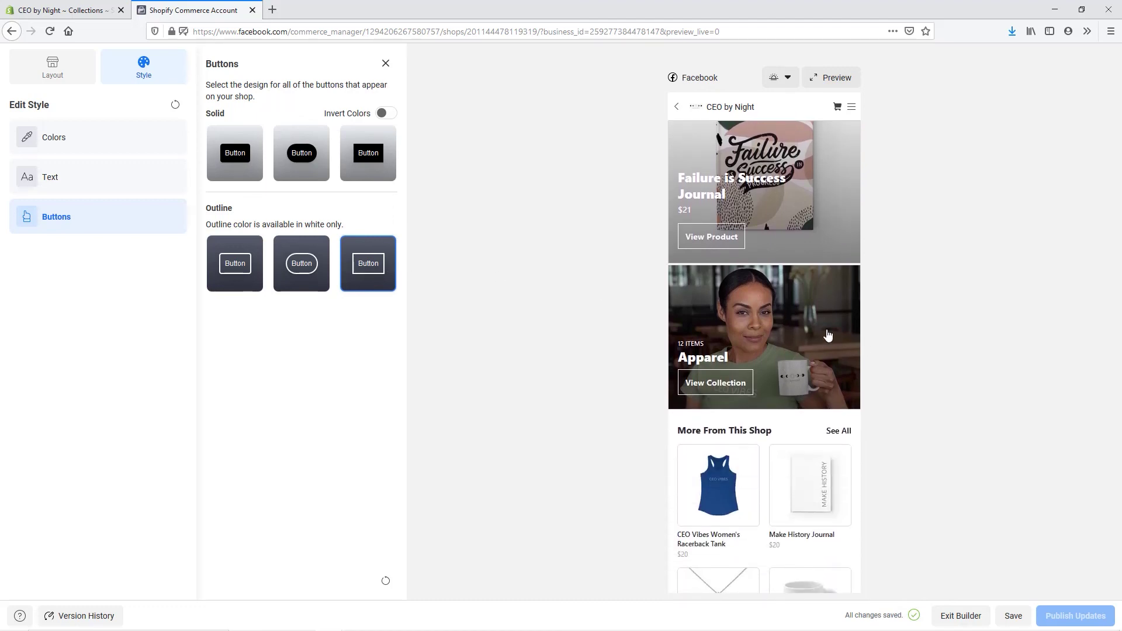
{"action": "scroll", "coordinate": [827, 333], "scroll_direction": "up", "scroll_amount": 3}
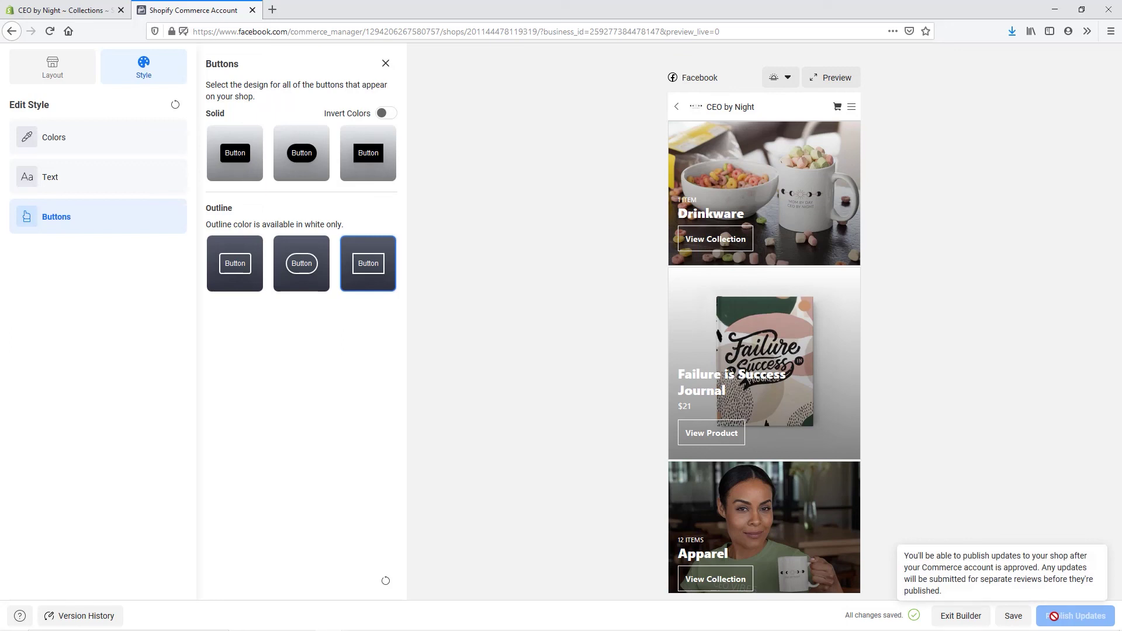
{"action": "left_click", "coordinate": [1012, 619]}
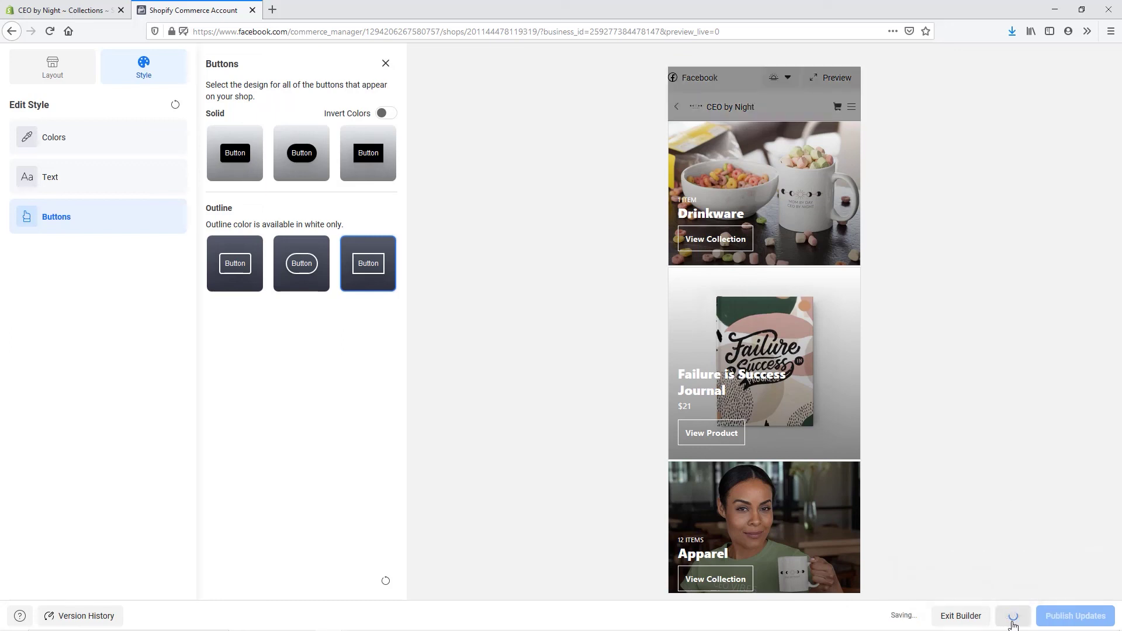